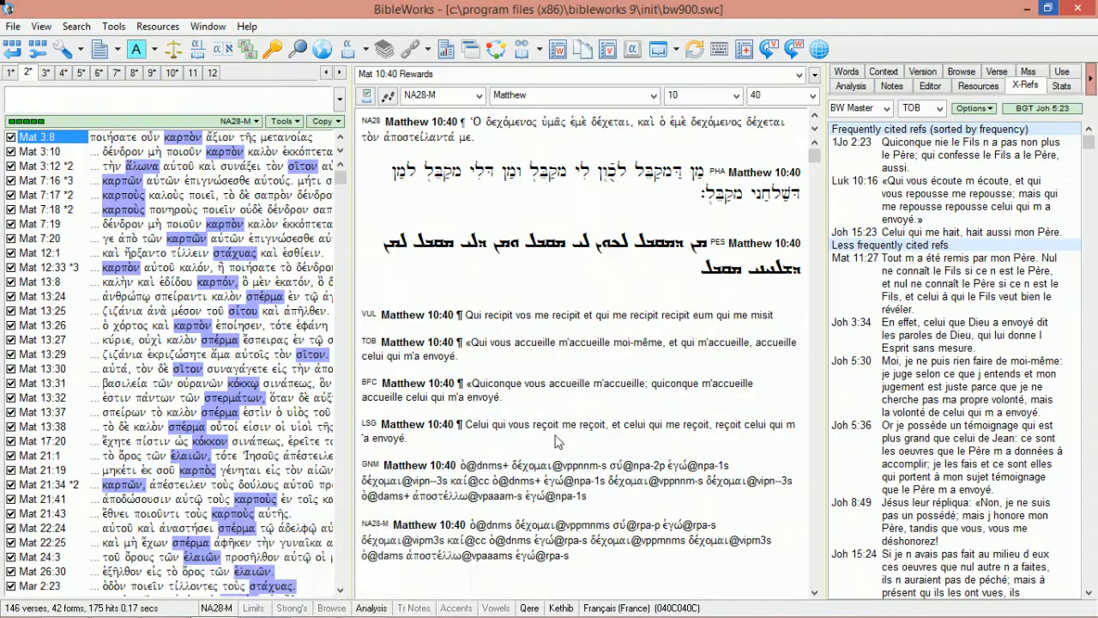
Switch to Accordance and clear the workspace by hiding the library and closing the OT in NT text.
{"action": "mouse_move", "coordinate": [138, 601]}
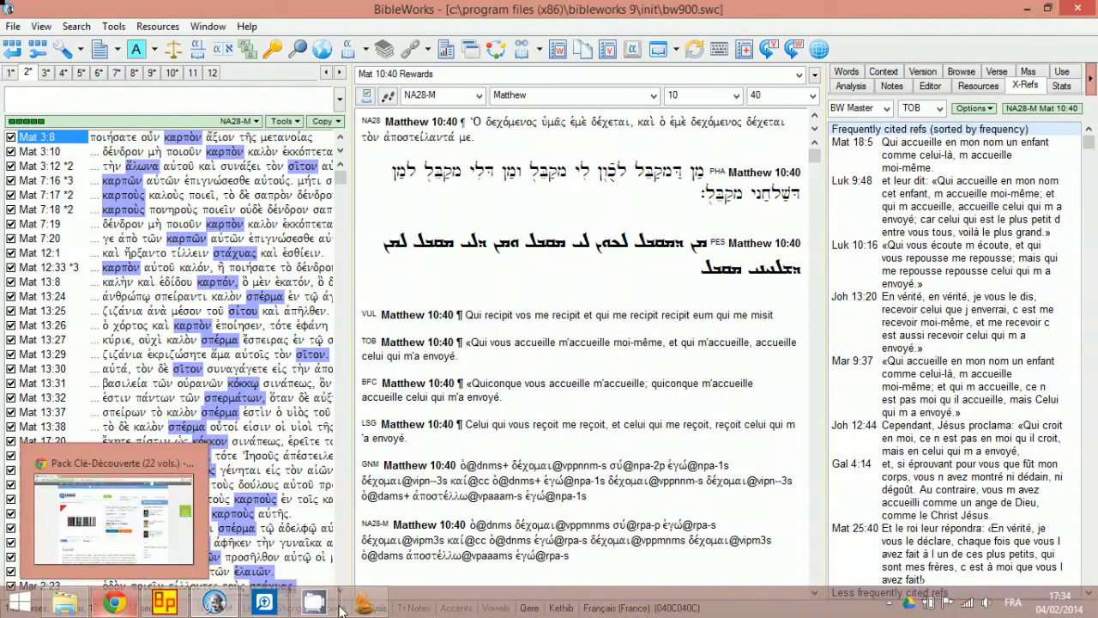
{"action": "left_click", "coordinate": [367, 603]}
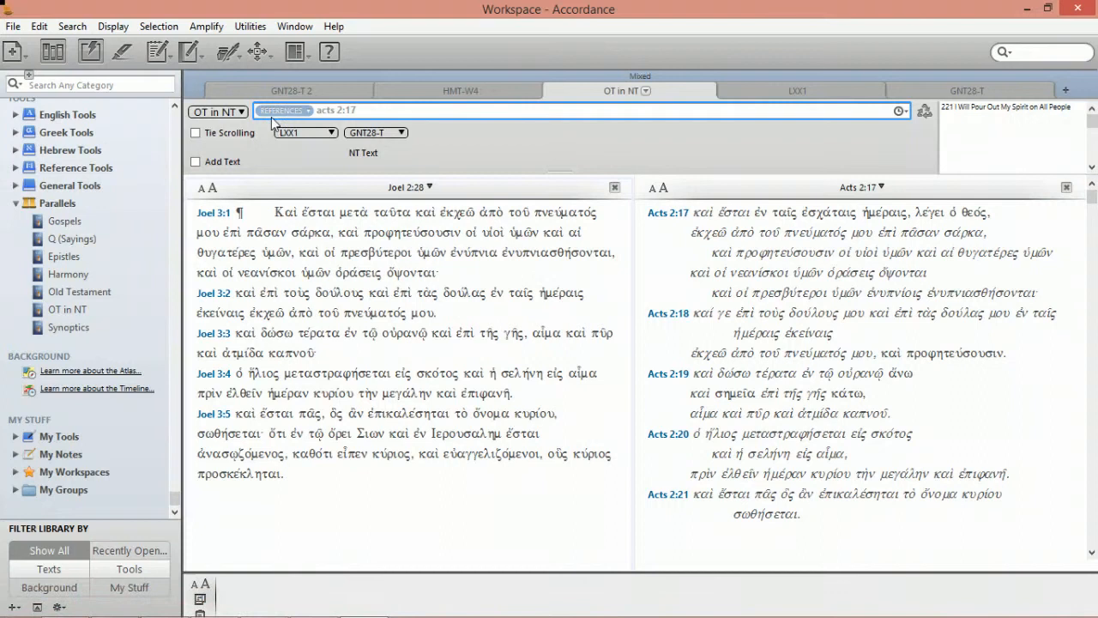
{"action": "left_click", "coordinate": [56, 55]}
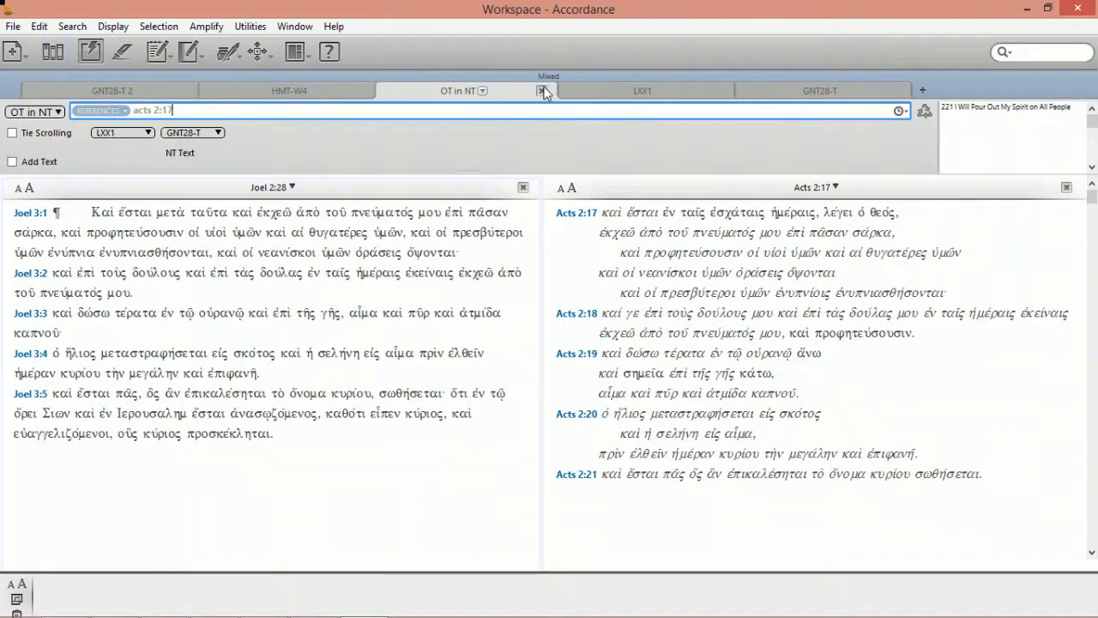
{"action": "left_click", "coordinate": [541, 90]}
Replace the verse reference in the LXX1 text with "isaia 53".
{"action": "left_click", "coordinate": [447, 87]}
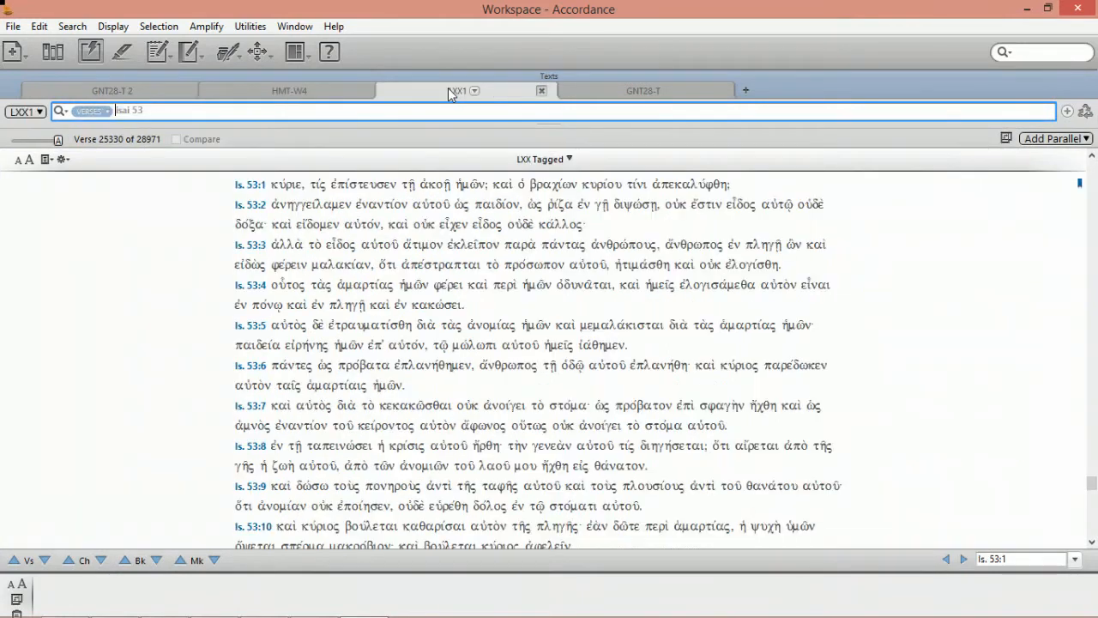
{"action": "left_click", "coordinate": [376, 110]}
{"action": "key", "text": "BackSpace"}
{"action": "key", "text": "BackSpace"}
{"action": "key", "text": "BackSpace"}
{"action": "key", "text": "BackSpace"}
{"action": "key", "text": "BackSpace"}
{"action": "key", "text": "BackSpace"}
{"action": "key", "text": "BackSpace"}
{"action": "type", "text": "is"}
{"action": "key", "text": "BackSpace"}
{"action": "key", "text": "BackSpace"}
{"action": "type", "text": "isaia 53"}
Clear the existing word search for λογος and θεος in the GNT28-T text.
{"action": "left_click", "coordinate": [616, 87]}
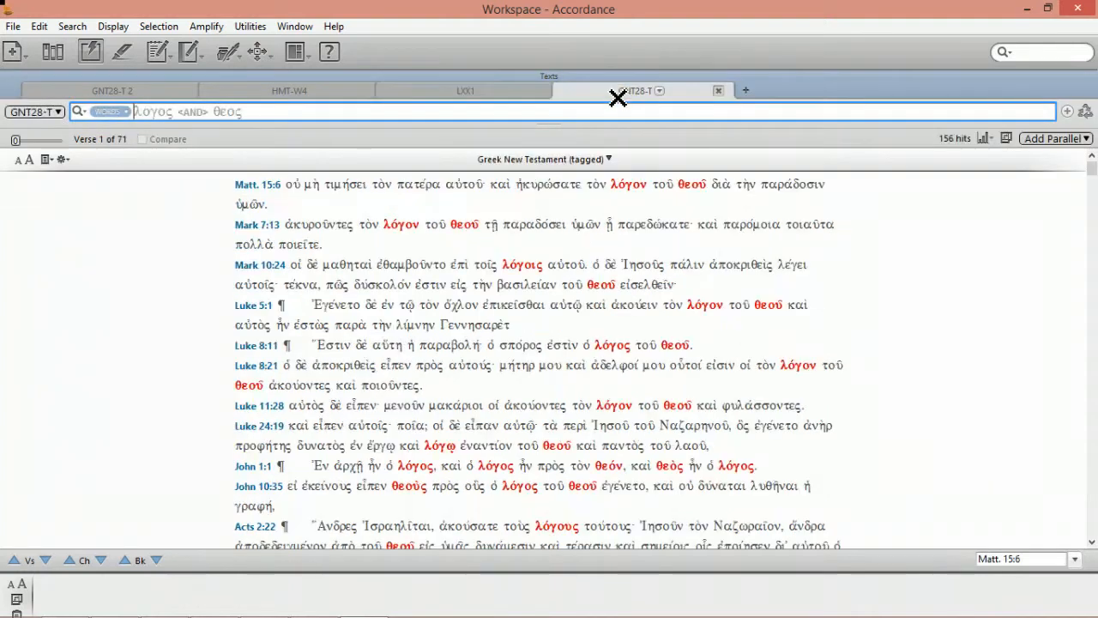
{"action": "triple_click", "coordinate": [175, 120]}
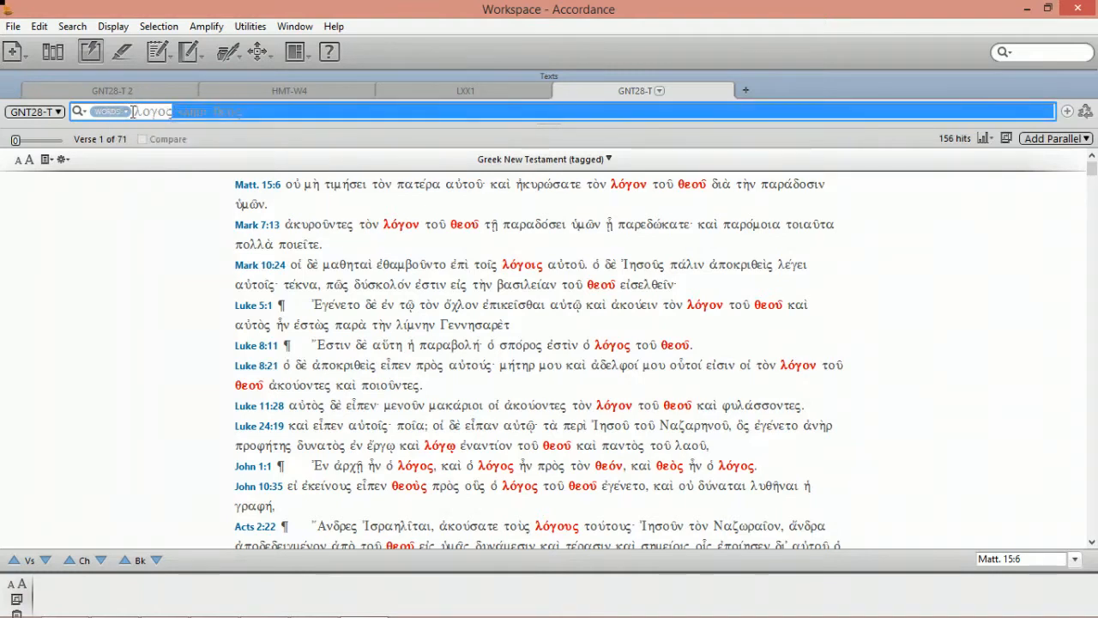
{"action": "key", "text": "BackSpace"}
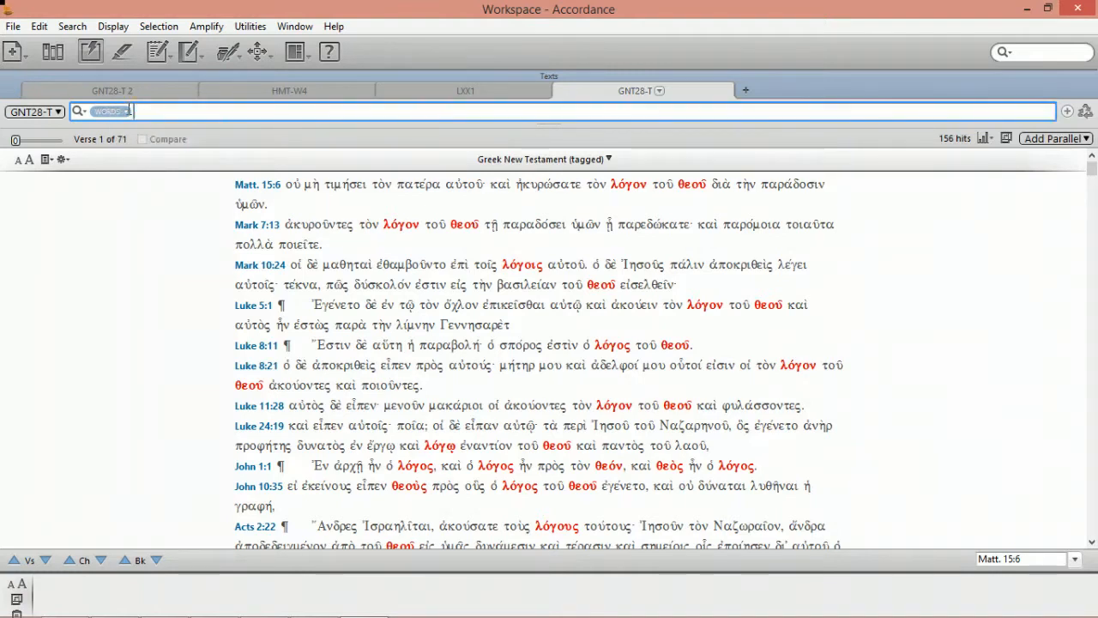
Run an INFER search in GNT28-T using LXX1 as the source, matching lemmas with six words per phrase.
{"action": "right_click", "coordinate": [192, 112]}
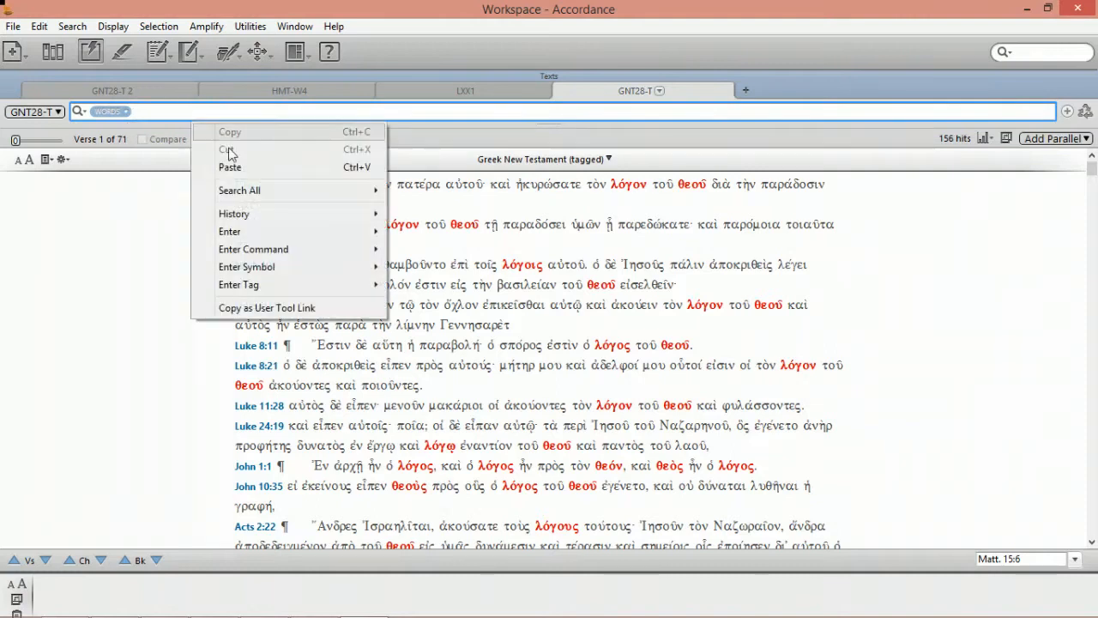
{"action": "left_click", "coordinate": [208, 106]}
{"action": "right_click", "coordinate": [208, 109]}
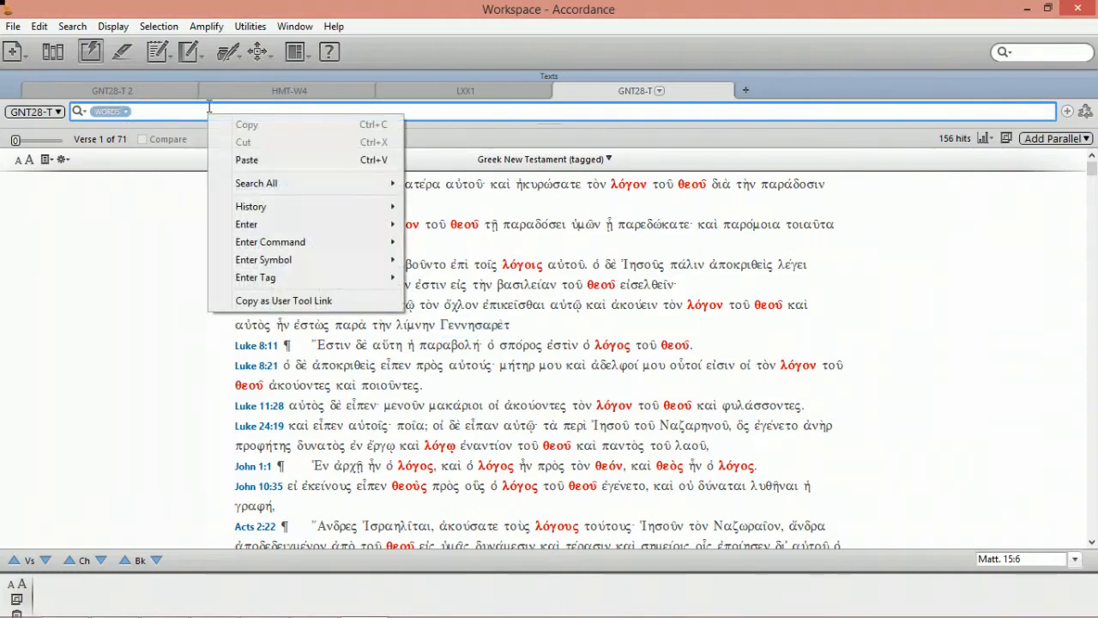
{"action": "mouse_move", "coordinate": [318, 241]}
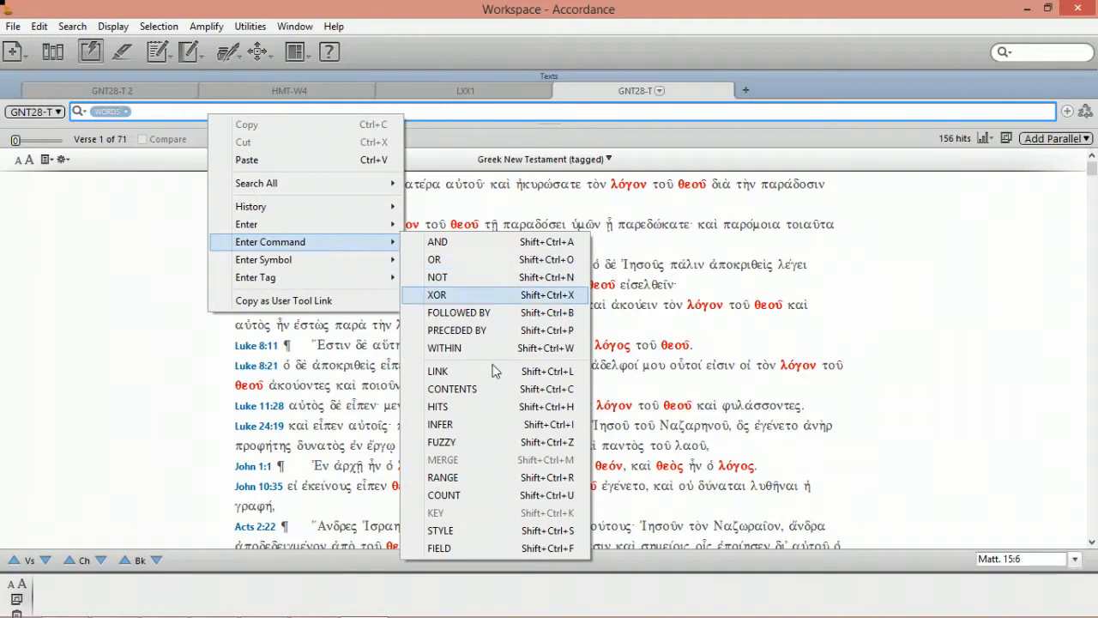
{"action": "left_click", "coordinate": [455, 425]}
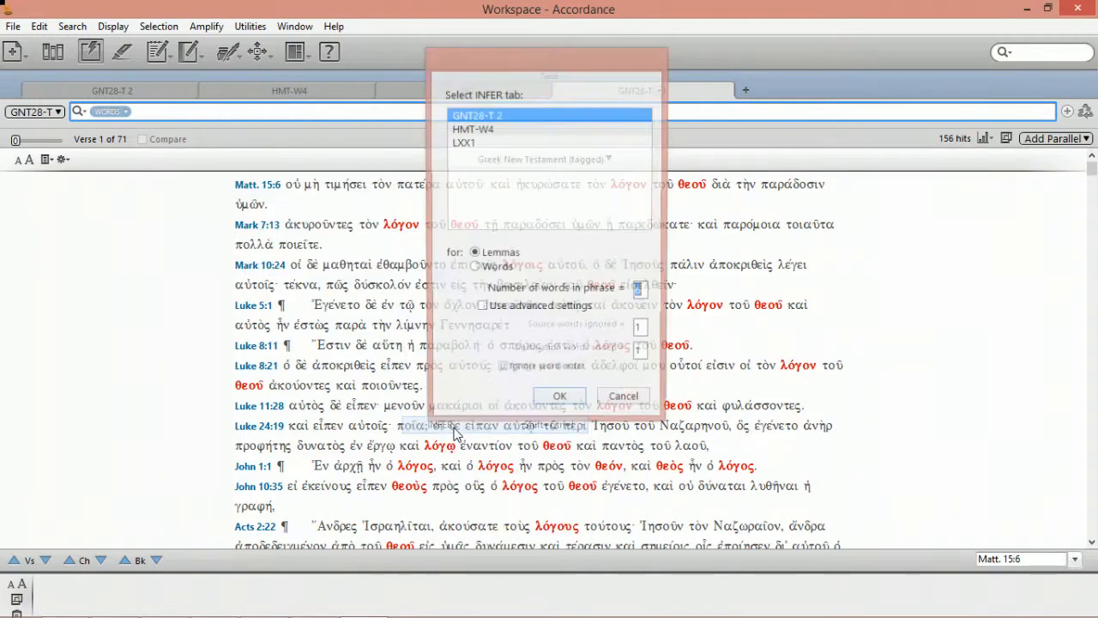
{"action": "left_click", "coordinate": [463, 142]}
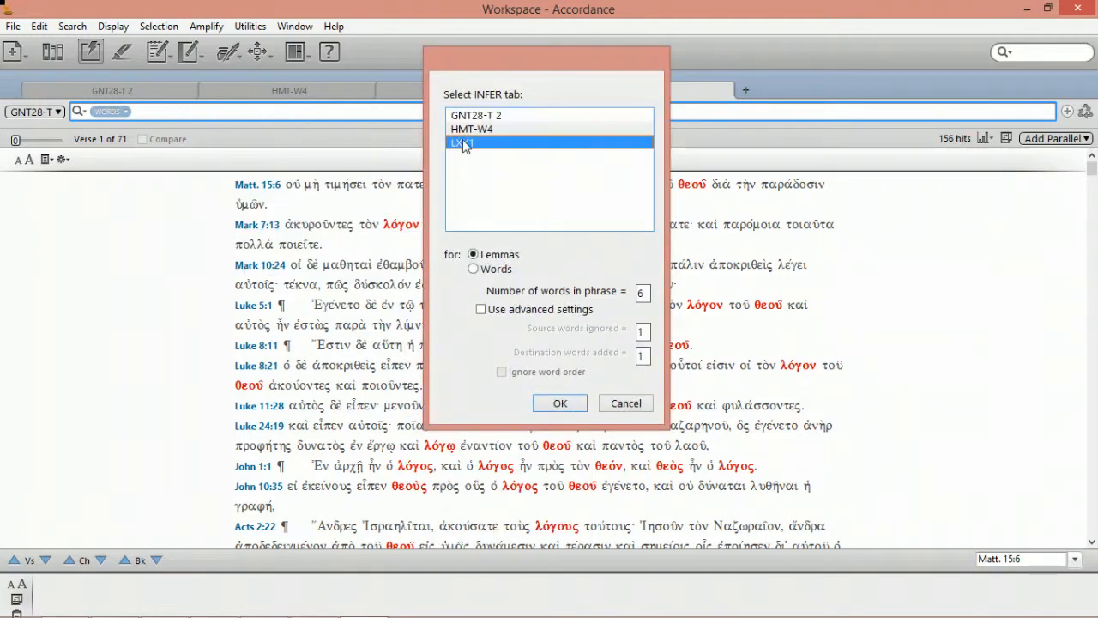
{"action": "left_click", "coordinate": [558, 408]}
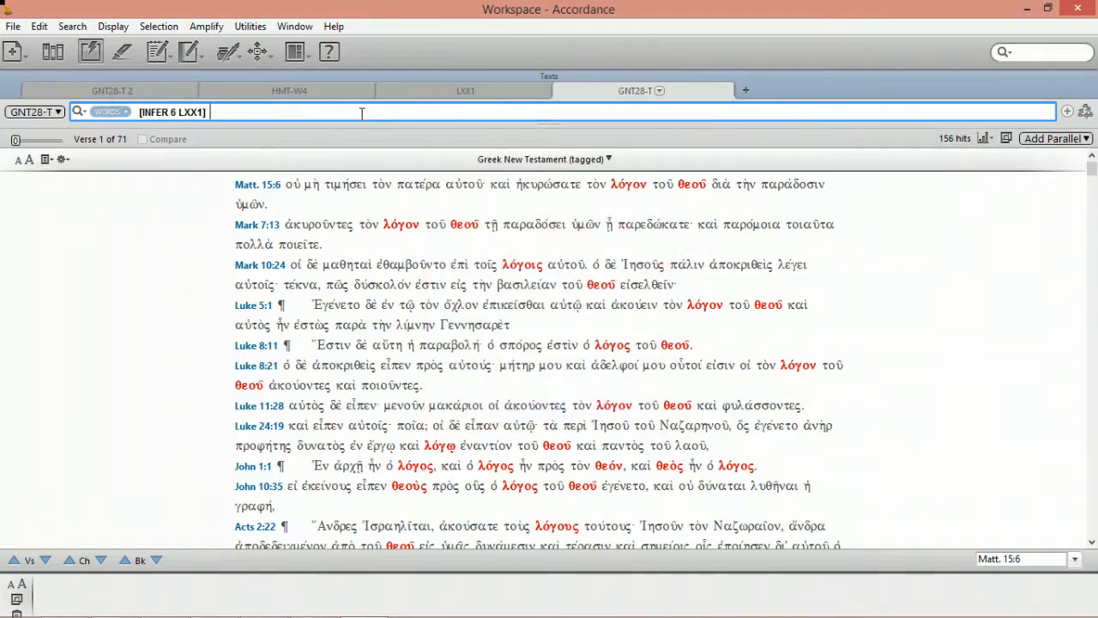
{"action": "key", "text": "Return"}
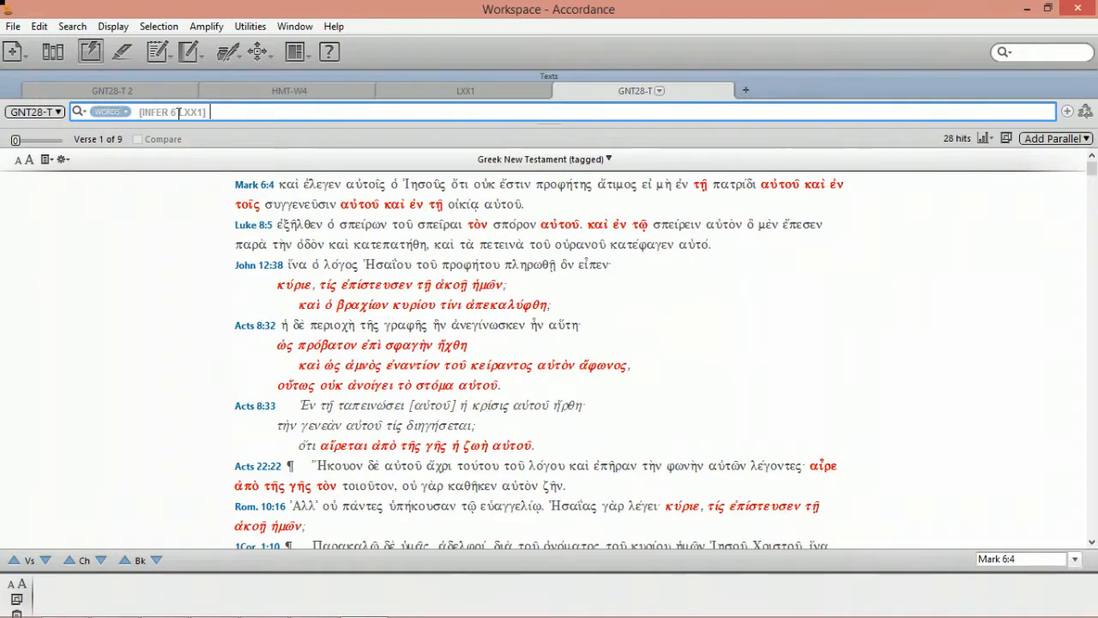
Check the Isaiah 53 source passage in LXX1, and add the NEG79 French text parallel to the GNT28-T results.
{"action": "left_click", "coordinate": [487, 95]}
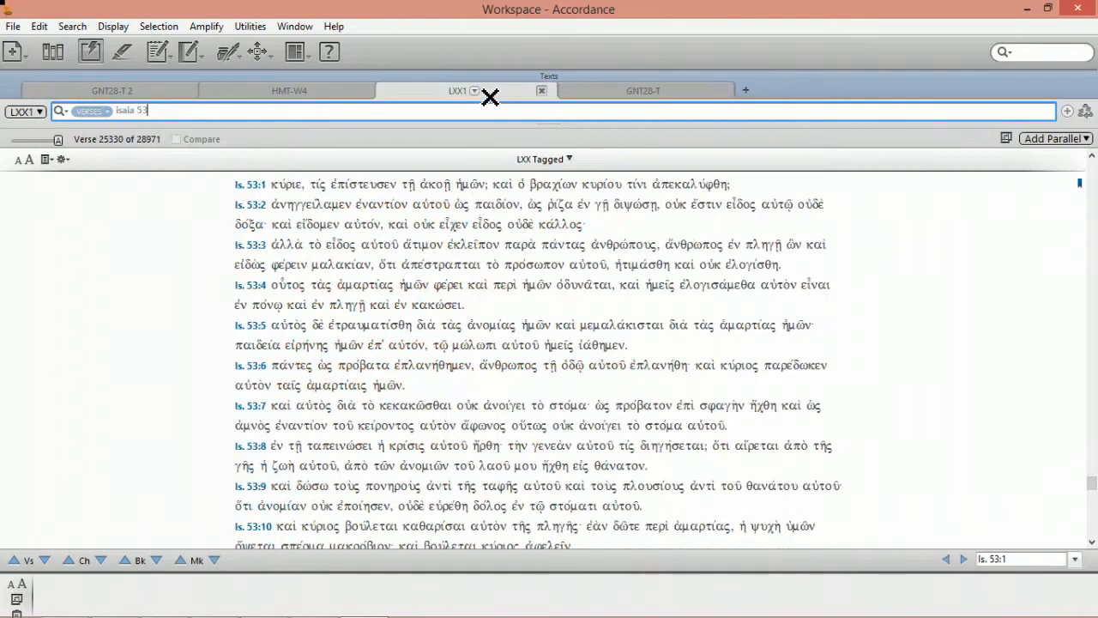
{"action": "left_click", "coordinate": [608, 92]}
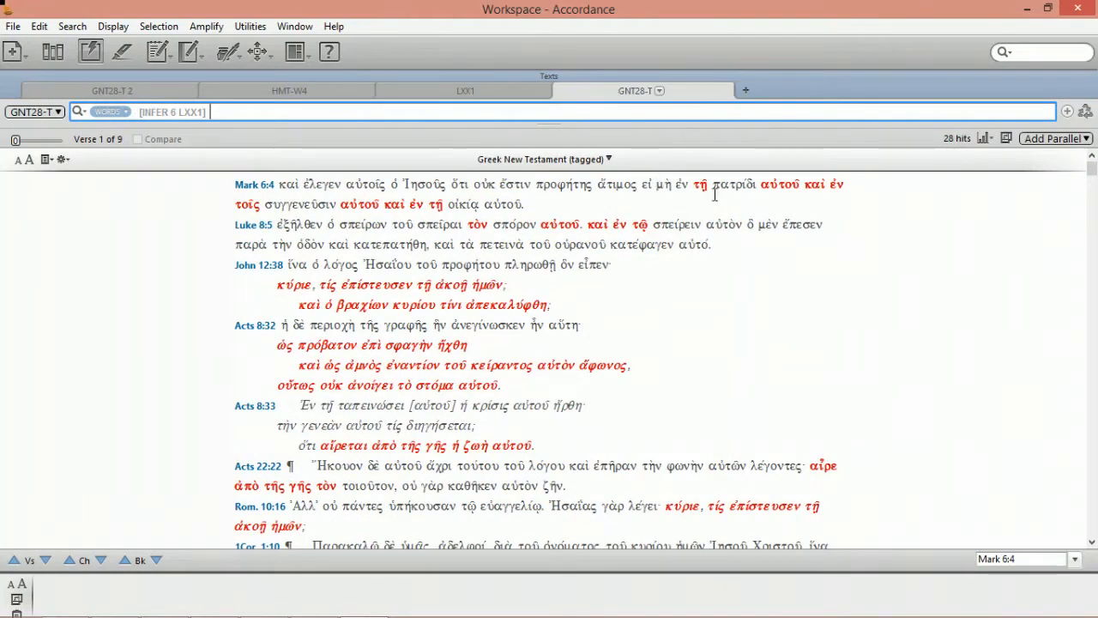
{"action": "left_click", "coordinate": [1055, 138]}
{"action": "mouse_move", "coordinate": [1037, 160]}
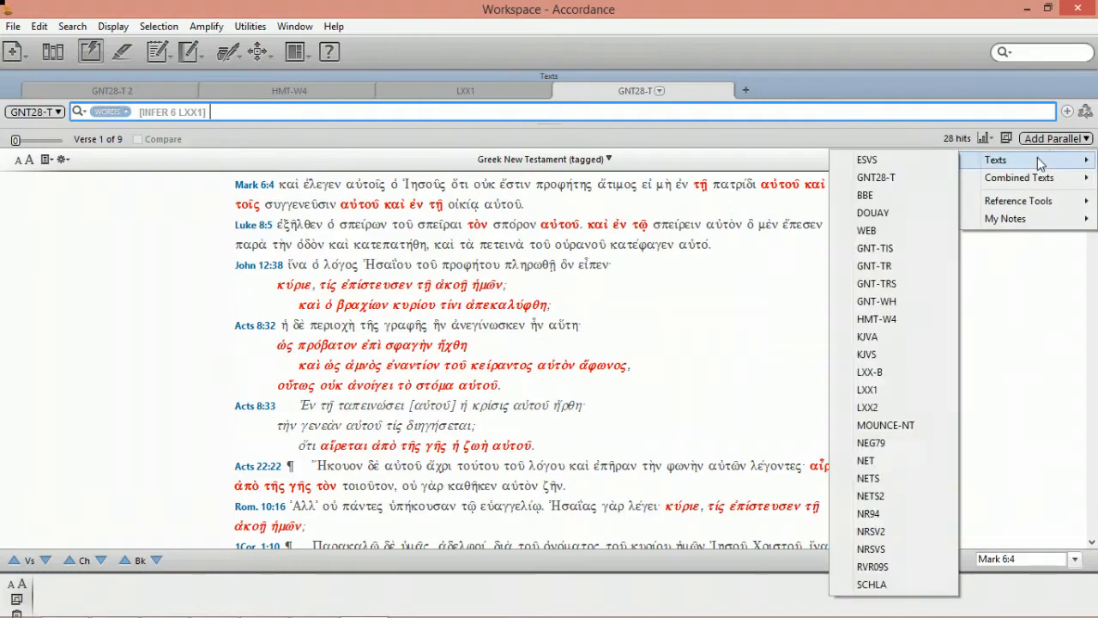
{"action": "left_click", "coordinate": [893, 441]}
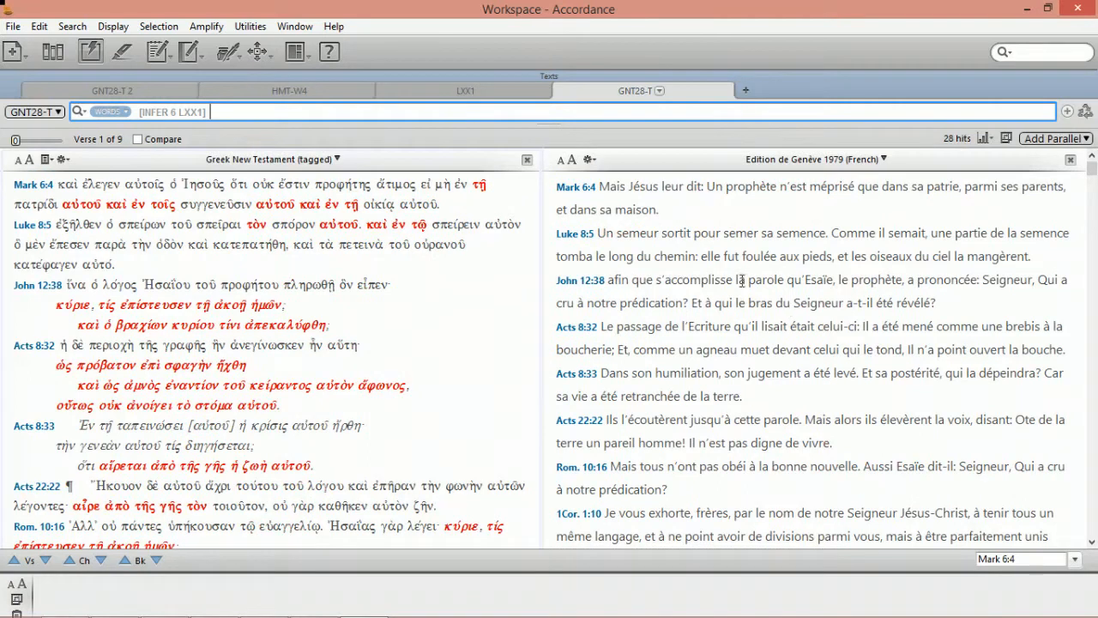
Examine the highlighted Greek phrases from the INFER search alongside the French translation, from Mark 6:4 through 1 Peter 2:22.
{"action": "mouse_move", "coordinate": [455, 182]}
{"action": "left_click", "coordinate": [1095, 489]}
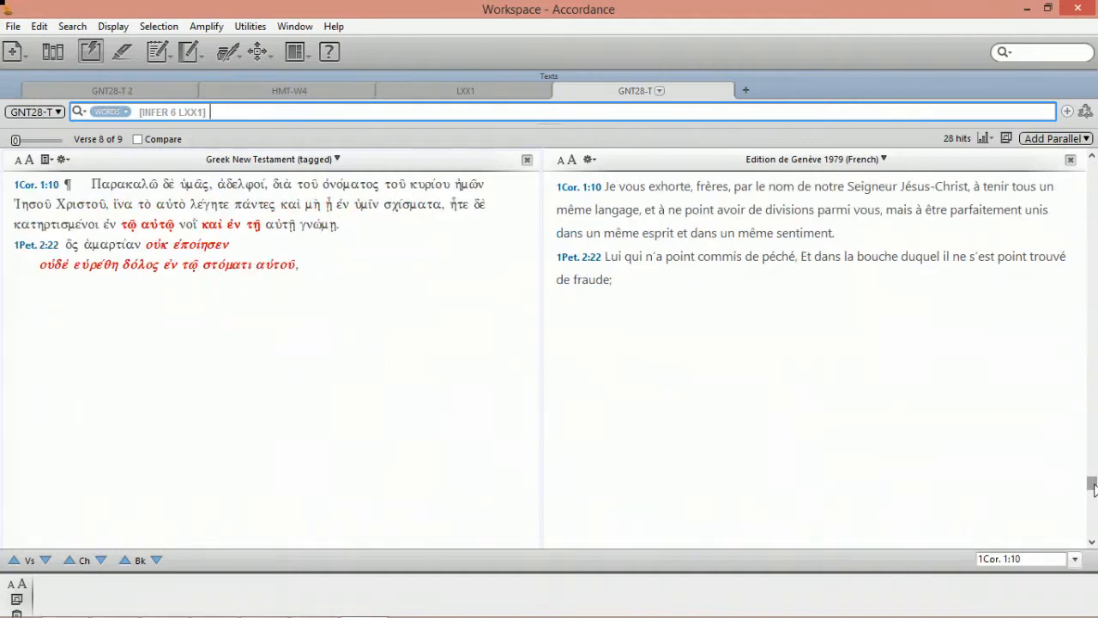
{"action": "left_click", "coordinate": [1094, 226]}
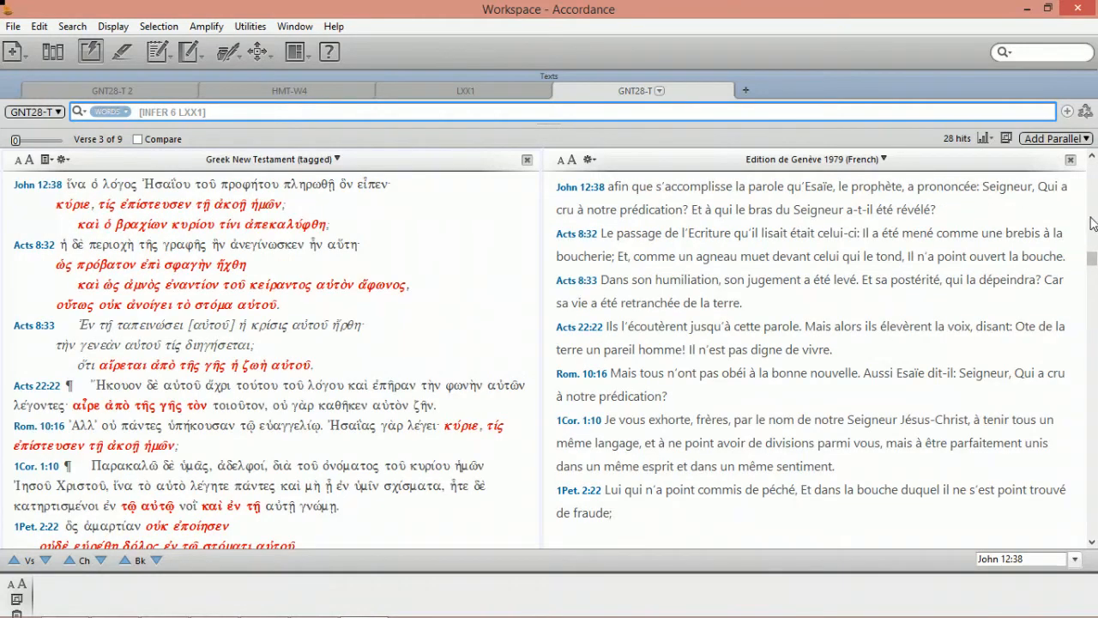
{"action": "left_click", "coordinate": [1095, 226]}
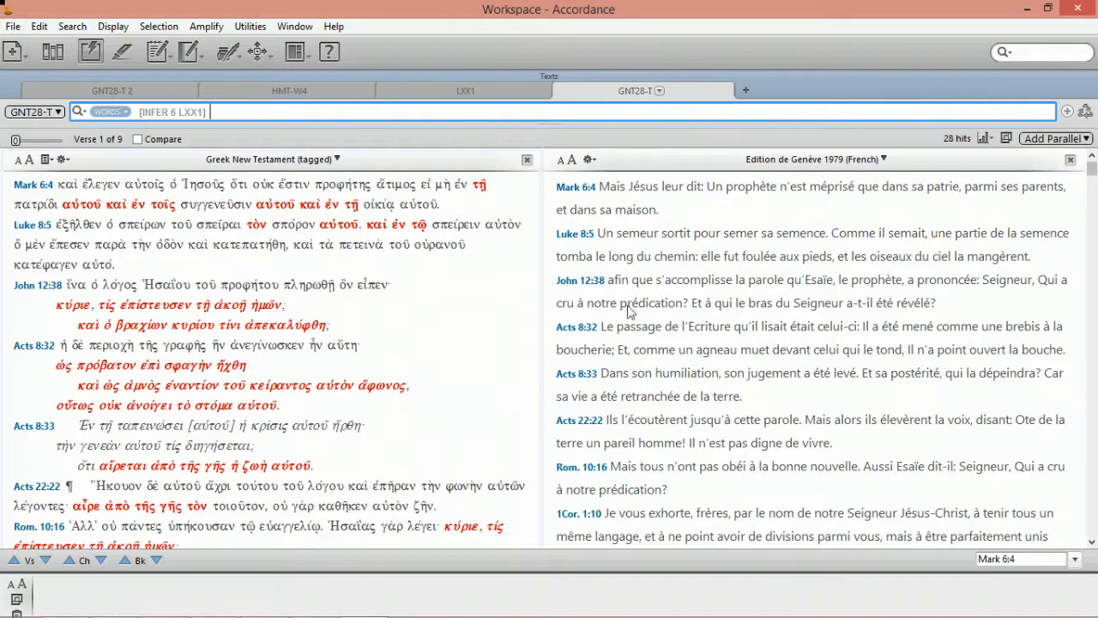
{"action": "mouse_move", "coordinate": [171, 369]}
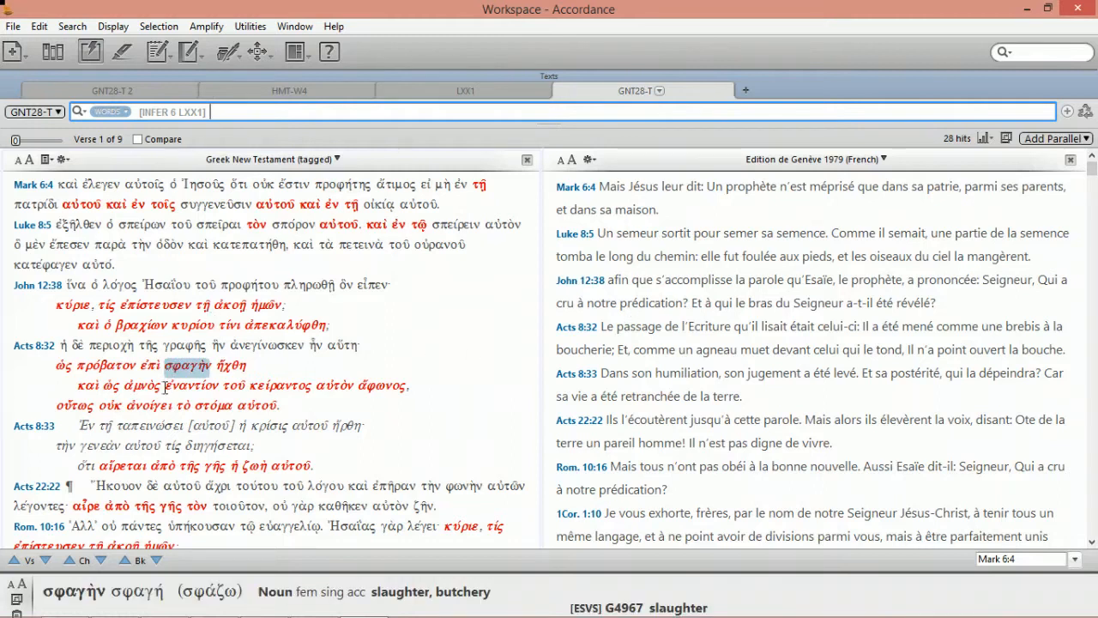
{"action": "mouse_move", "coordinate": [188, 468]}
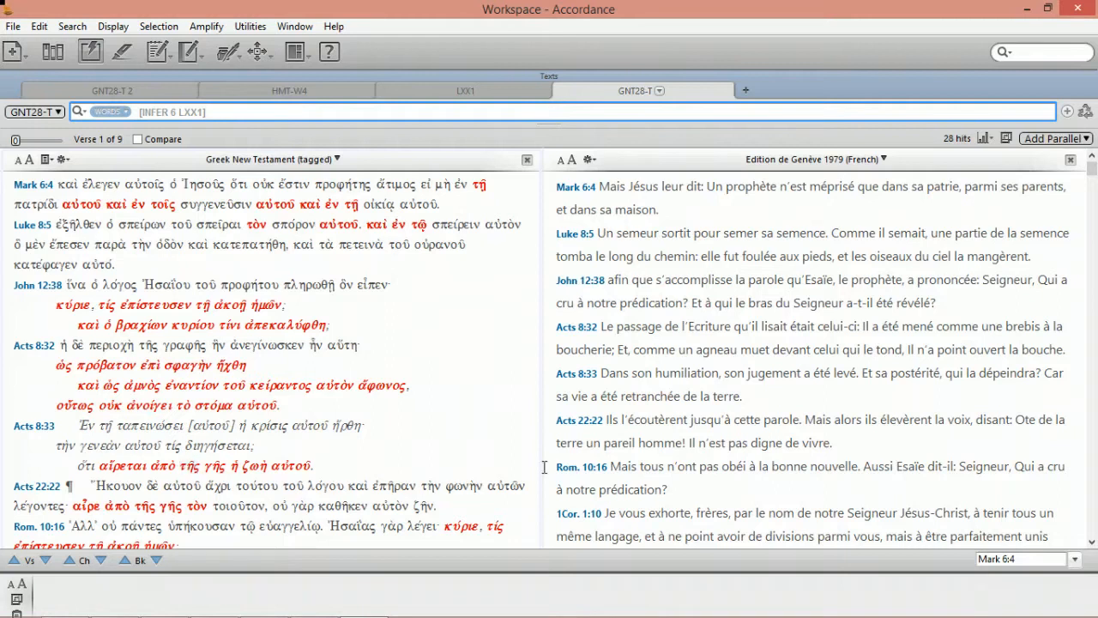
{"action": "left_click", "coordinate": [1092, 542]}
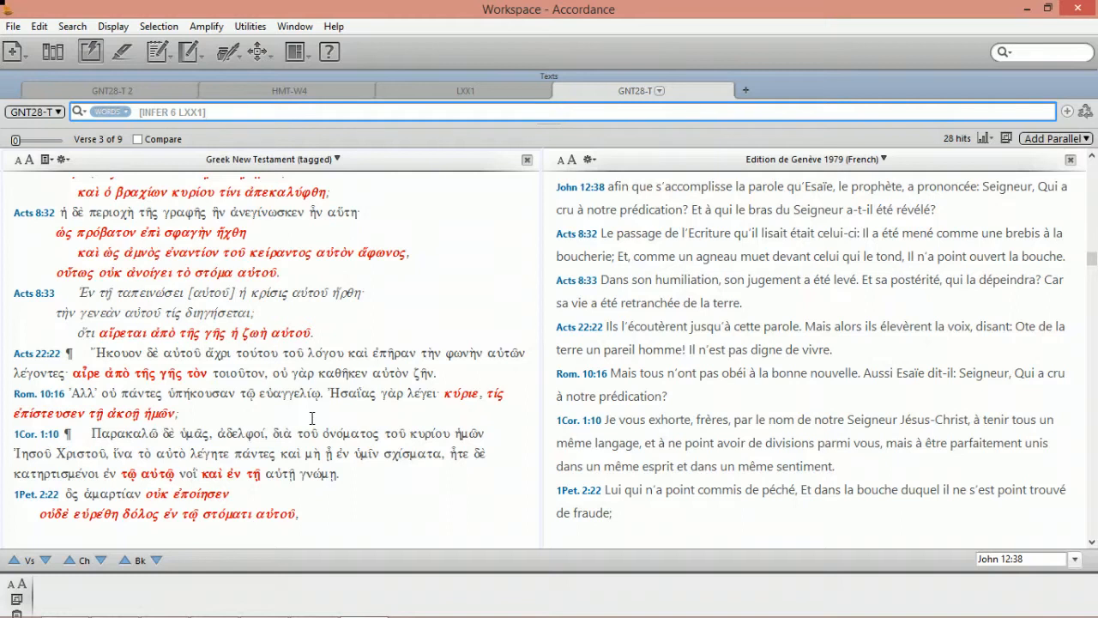
{"action": "left_click", "coordinate": [356, 477]}
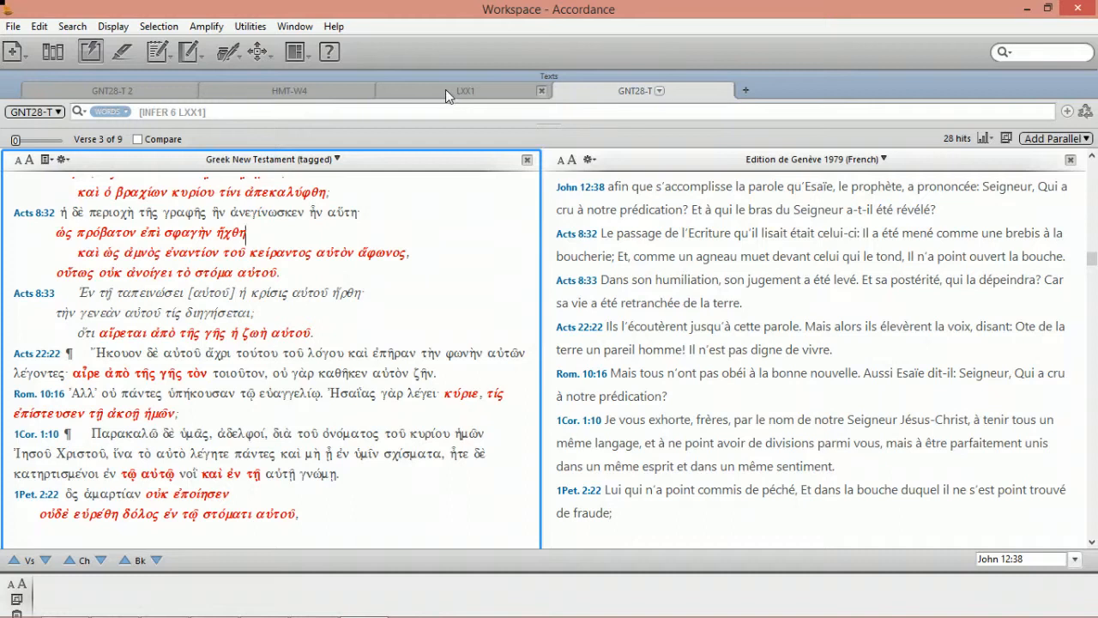
Switch to BibleWorks and open the Related Verses Tool for analyzing the text.
{"action": "mouse_move", "coordinate": [267, 614]}
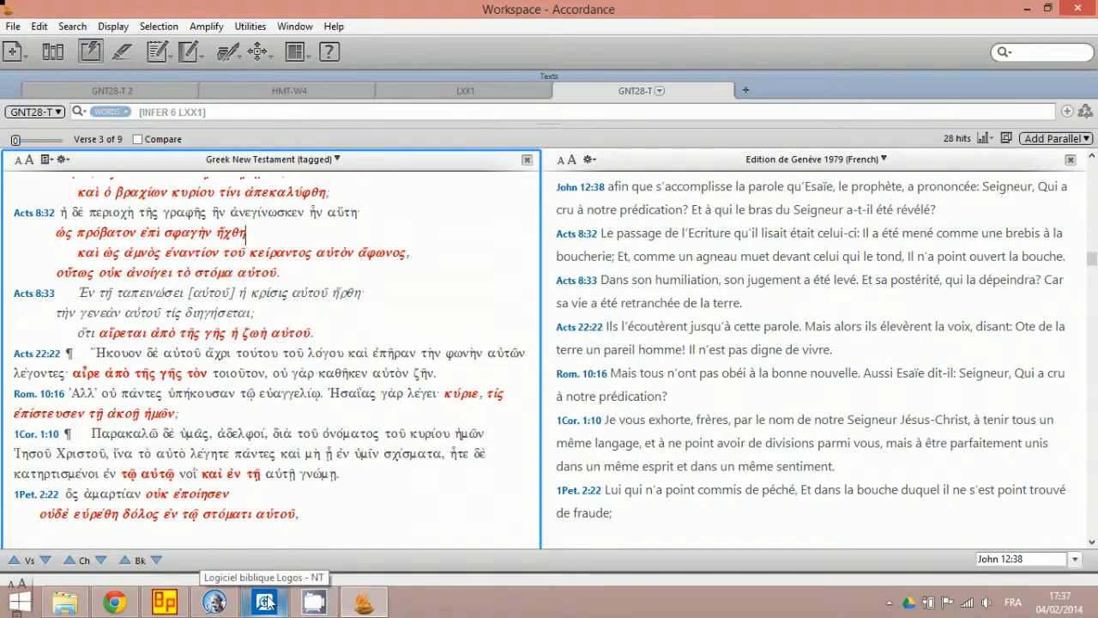
{"action": "left_click", "coordinate": [216, 601]}
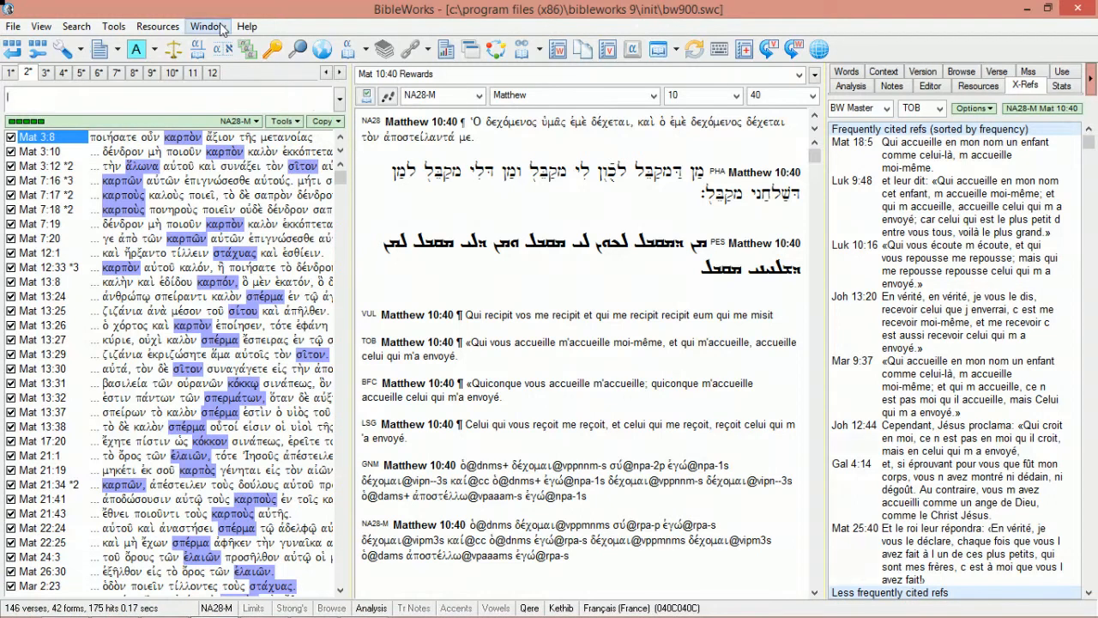
{"action": "left_click", "coordinate": [114, 27]}
{"action": "mouse_move", "coordinate": [260, 49]}
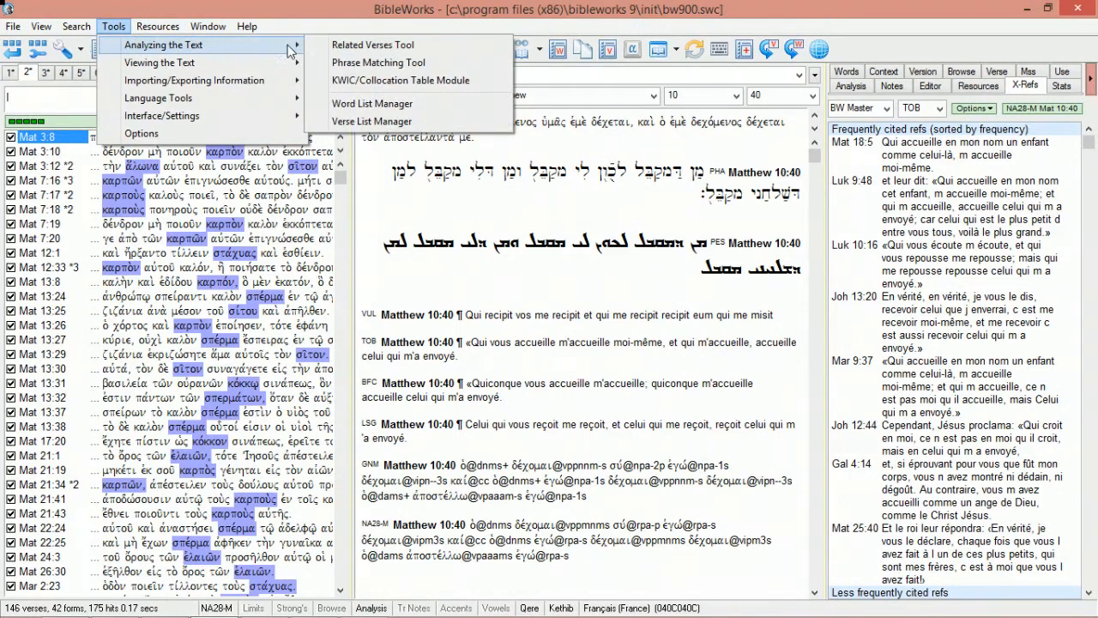
{"action": "left_click", "coordinate": [355, 48]}
Find the verses related to Mat 10:40 and display Luk 9:48 and Act 8:14 for comparison.
{"action": "left_click_drag", "start_coordinate": [446, 90], "coordinate": [532, 77]}
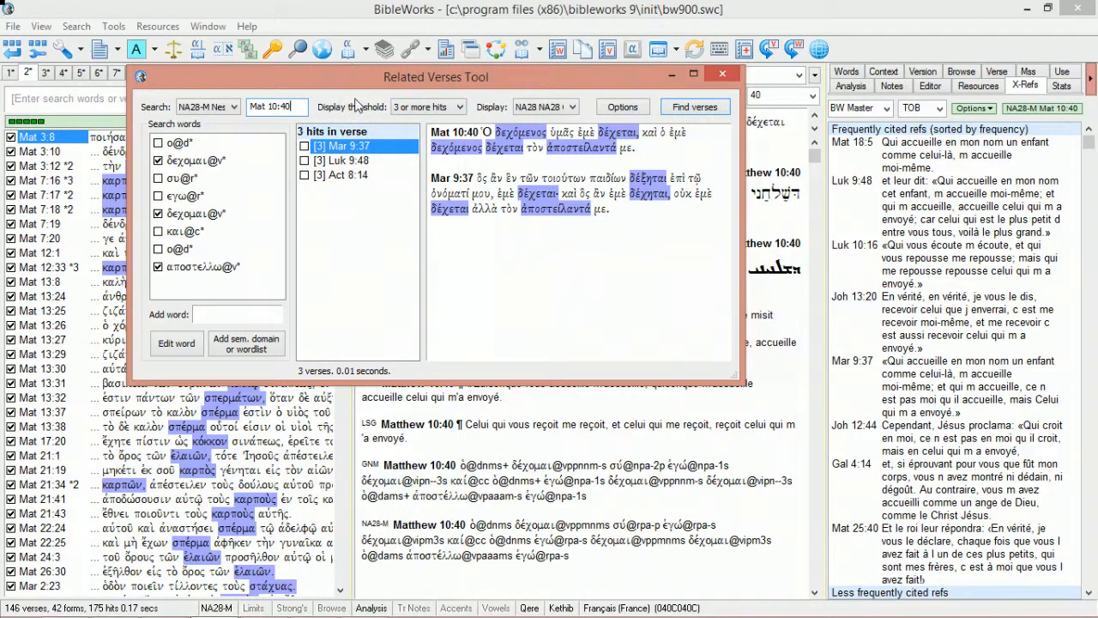
{"action": "left_click", "coordinate": [679, 109]}
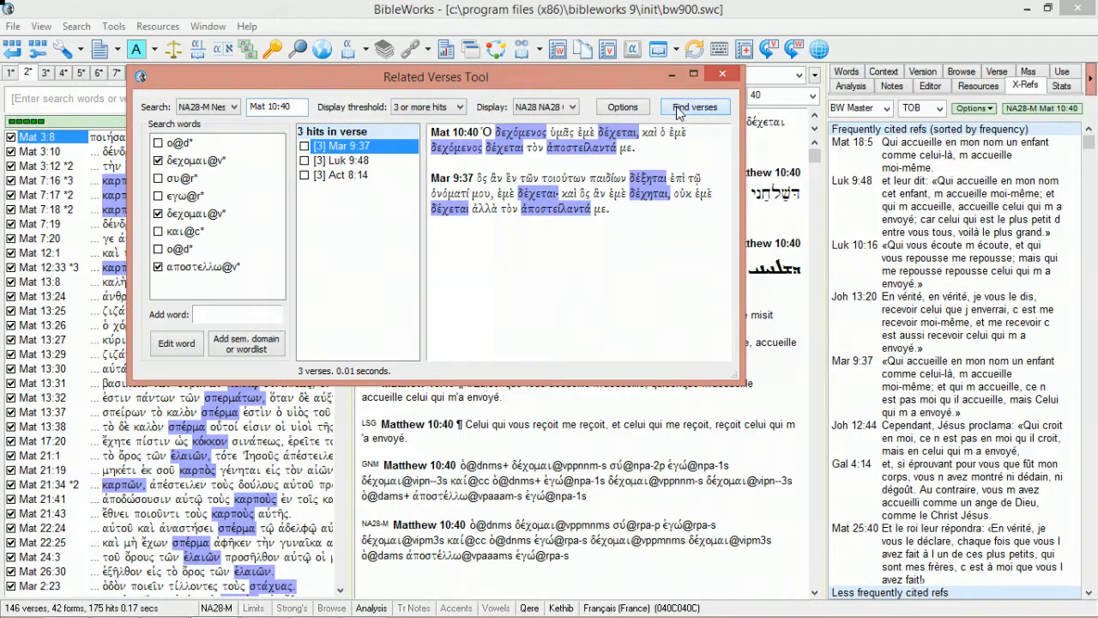
{"action": "left_click", "coordinate": [351, 162]}
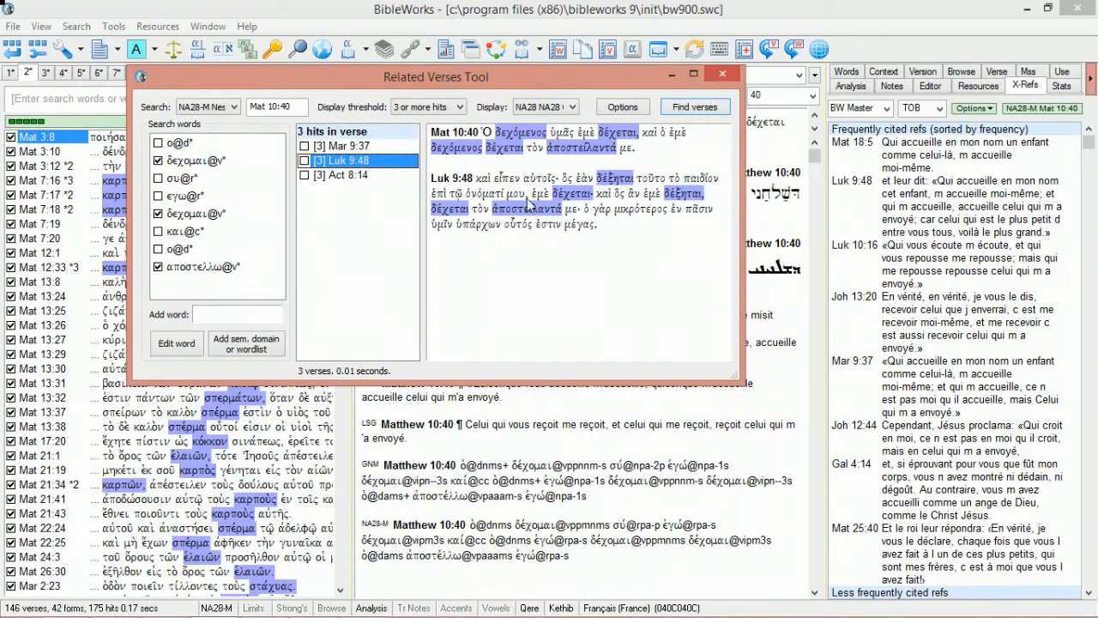
{"action": "left_click", "coordinate": [364, 176]}
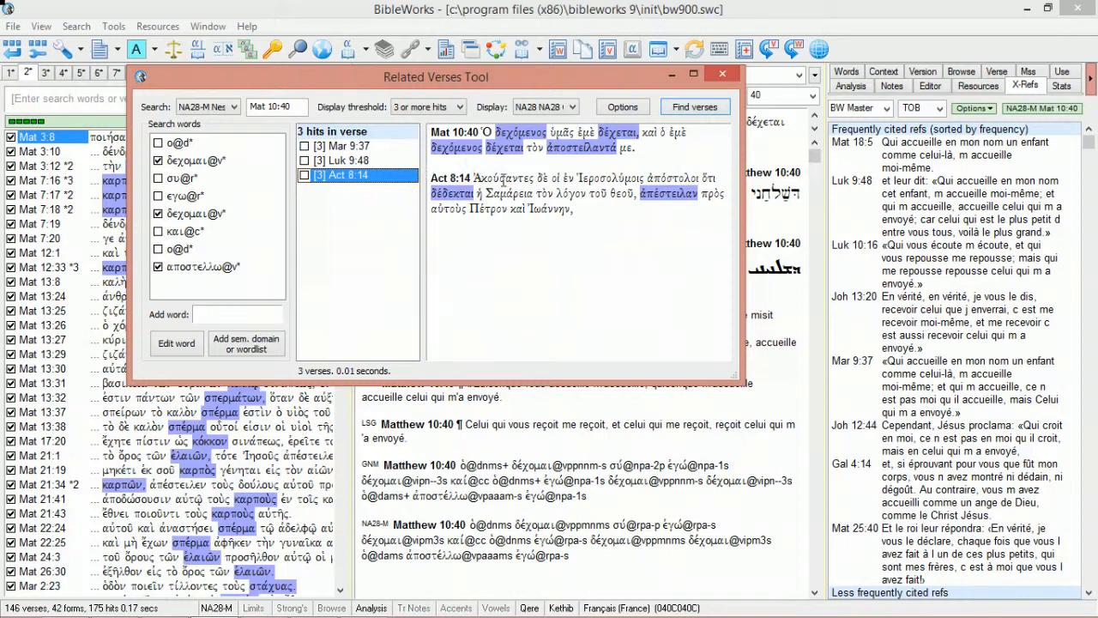
Extend the Mat 10:40 related-verses search to all Display versions in the same language and find the verses again.
{"action": "left_click", "coordinate": [294, 103]}
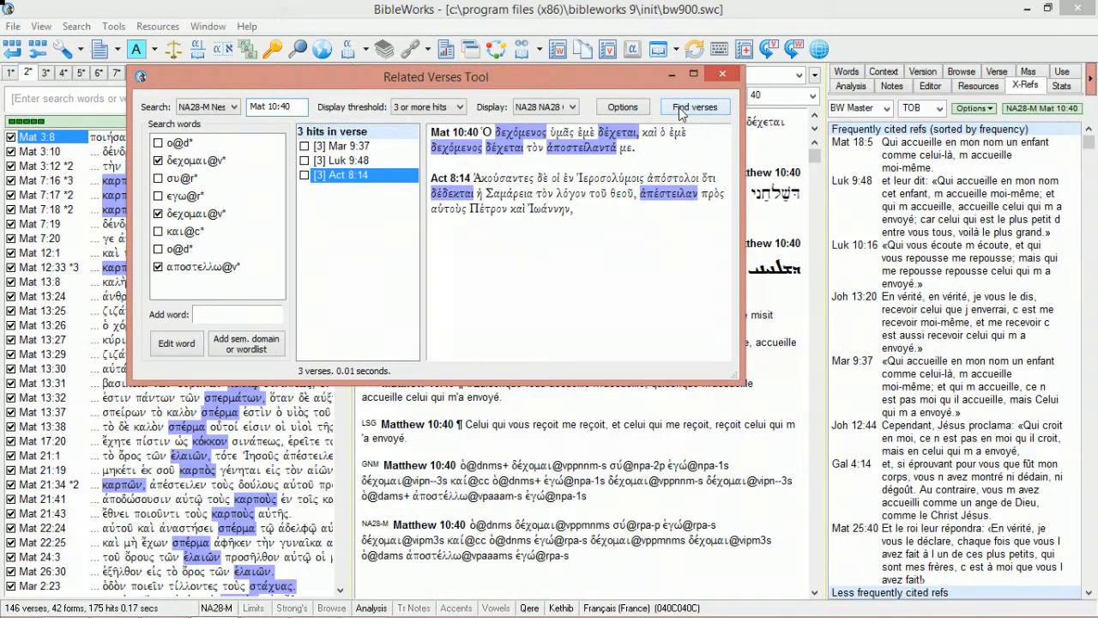
{"action": "left_click", "coordinate": [624, 110]}
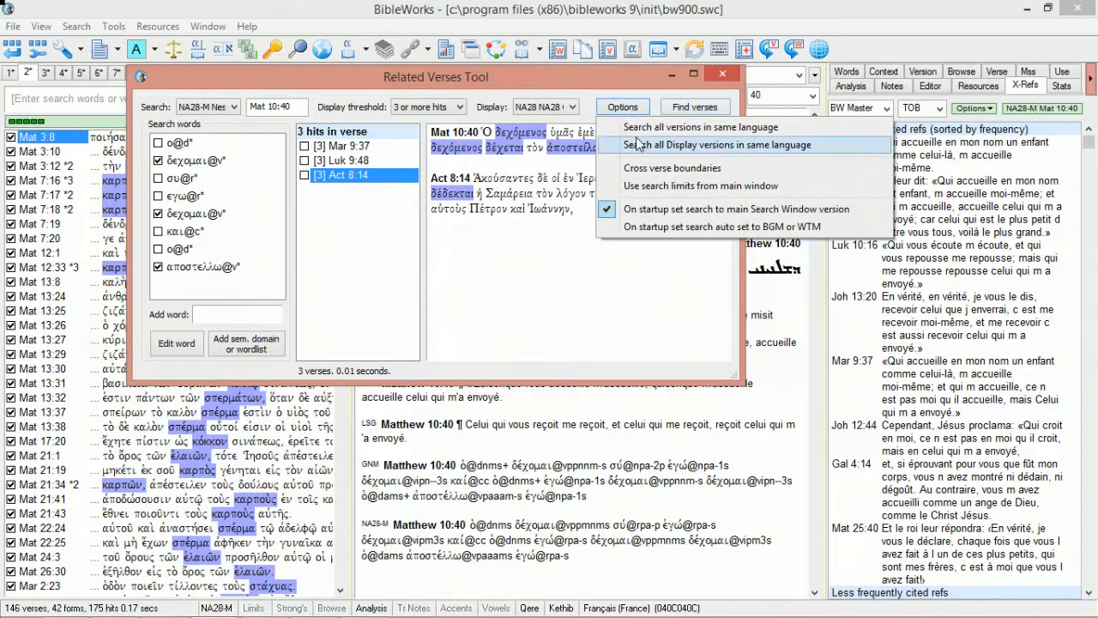
{"action": "left_click", "coordinate": [638, 144]}
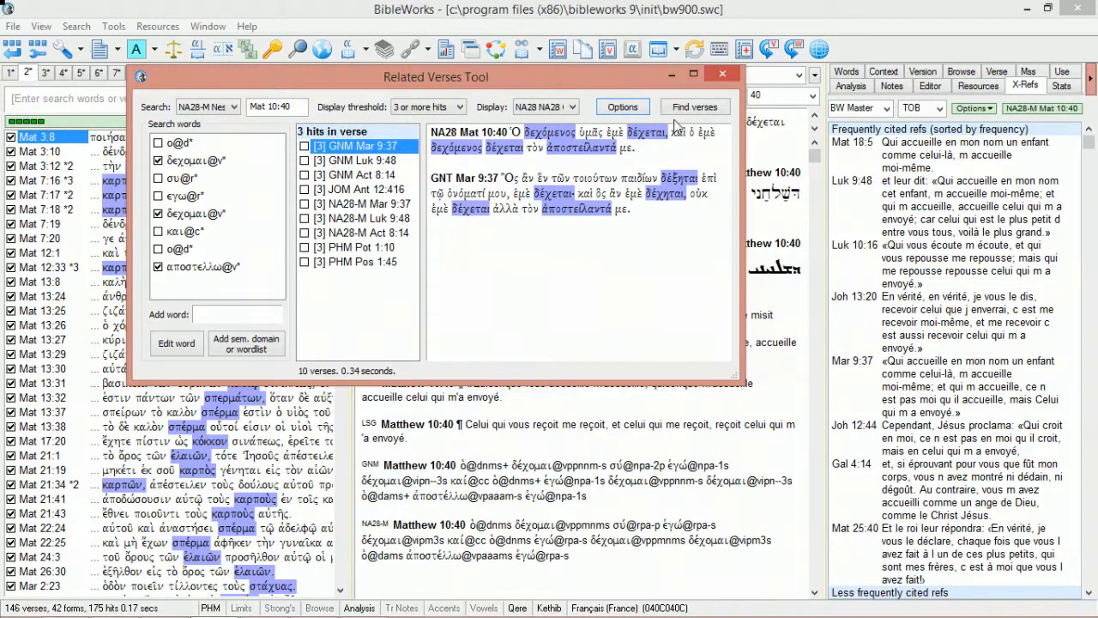
Rerun the Mat 10:40 related-verses search and display the PHM Pot 1:10 and JOM Ant 12:416 hits for comparison.
{"action": "left_click", "coordinate": [639, 110]}
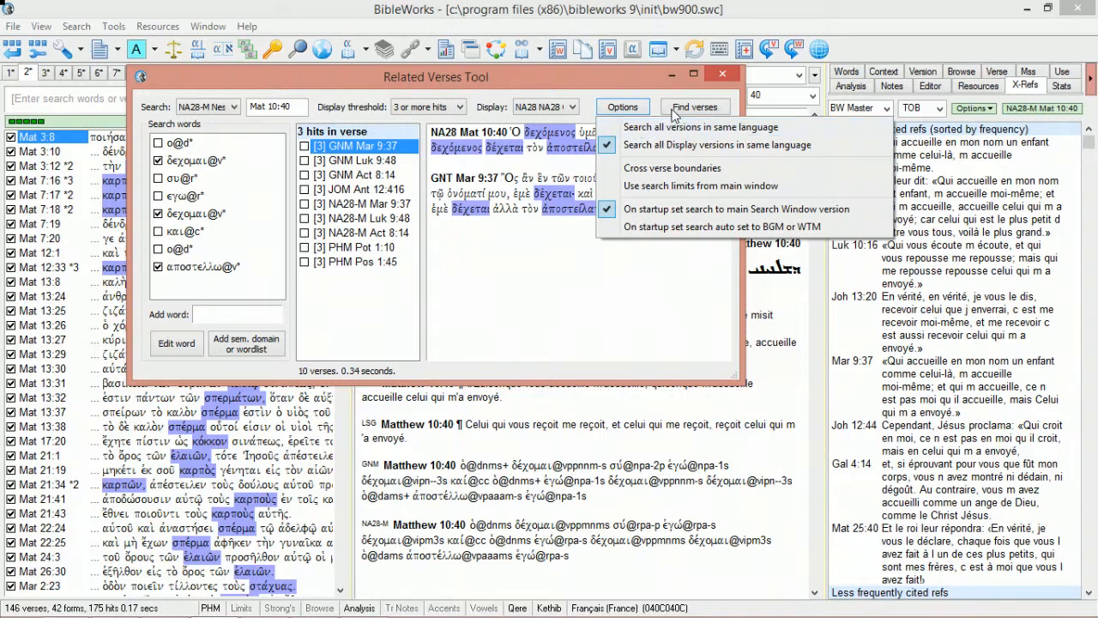
{"action": "left_click", "coordinate": [674, 114]}
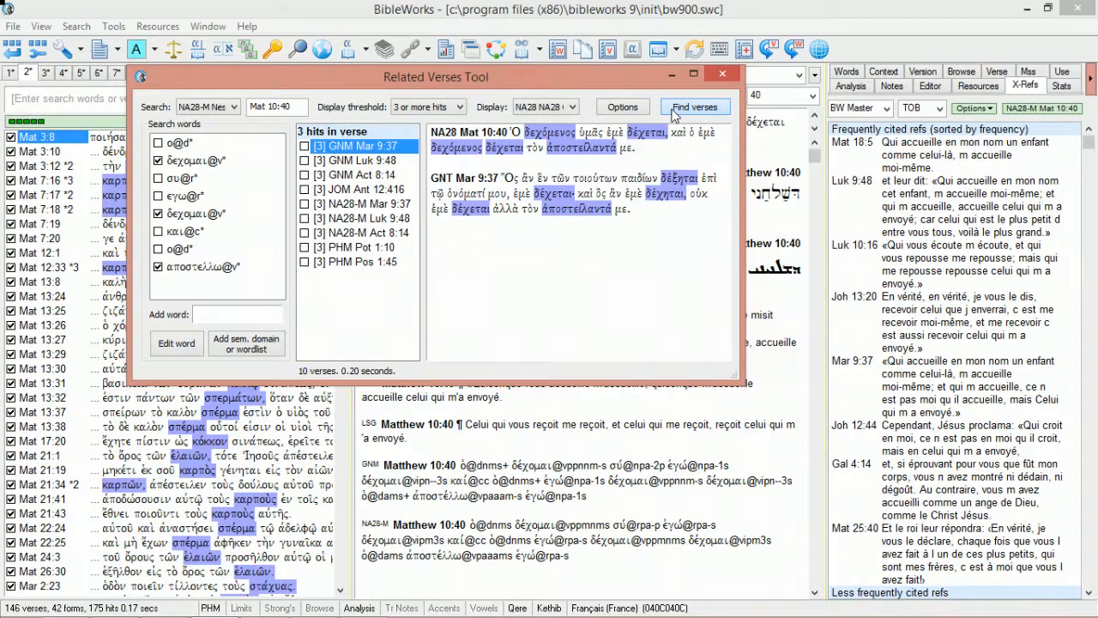
{"action": "left_click", "coordinate": [623, 109]}
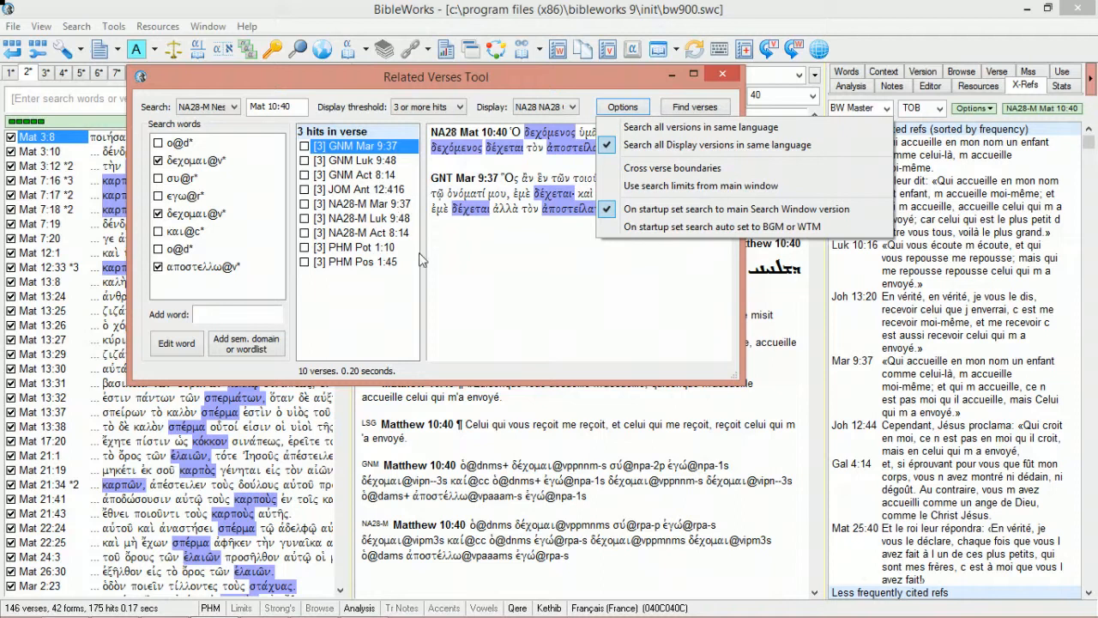
{"action": "left_click", "coordinate": [424, 260]}
{"action": "left_click", "coordinate": [378, 247]}
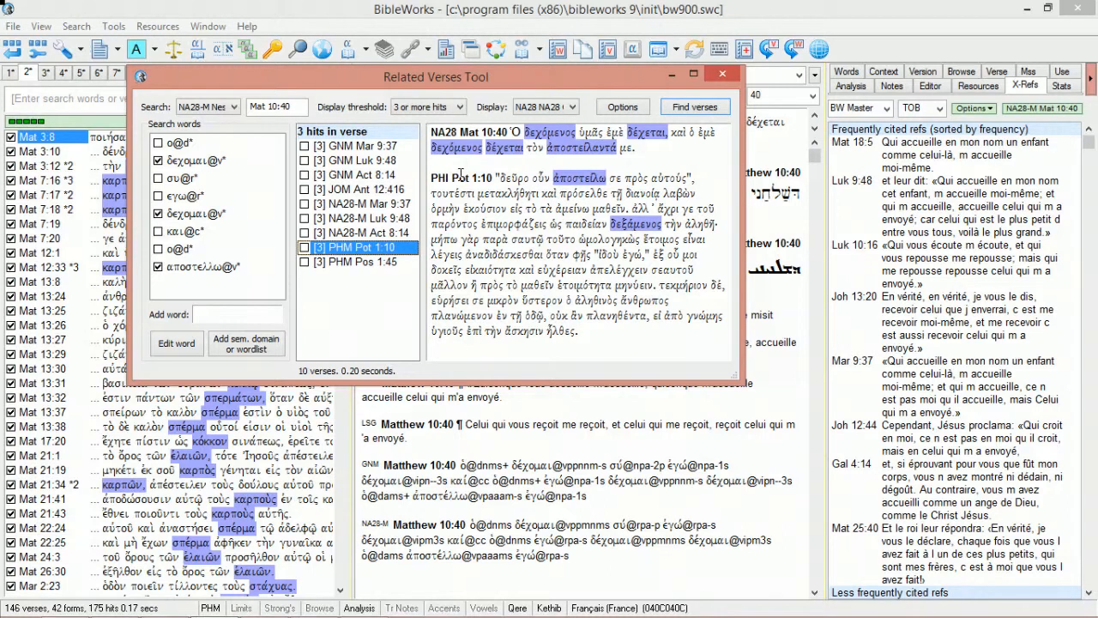
{"action": "left_click", "coordinate": [371, 190]}
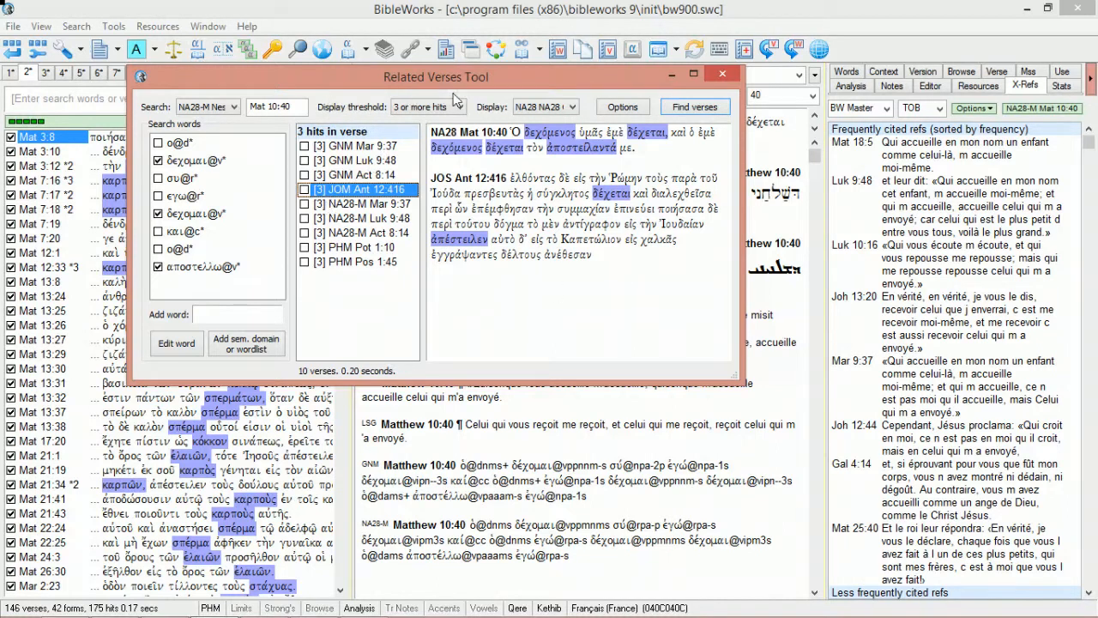
Close the Related Verses Tool, open the Phrase Matching Tool and move its window clear of the verse list.
{"action": "left_click", "coordinate": [723, 76]}
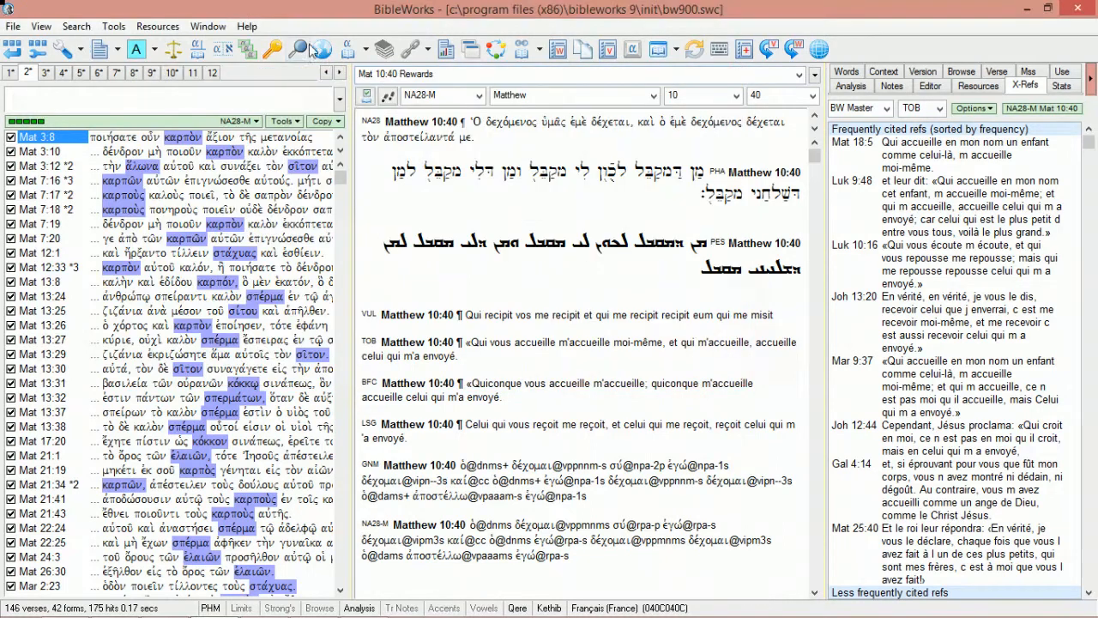
{"action": "left_click", "coordinate": [172, 27]}
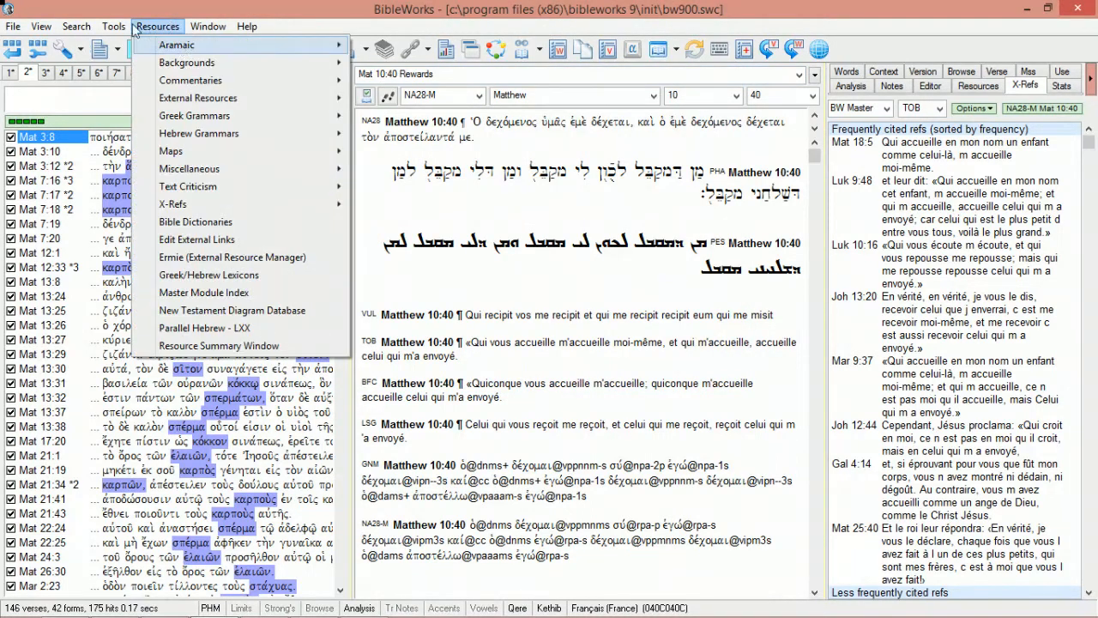
{"action": "mouse_move", "coordinate": [113, 27]}
{"action": "mouse_move", "coordinate": [300, 51]}
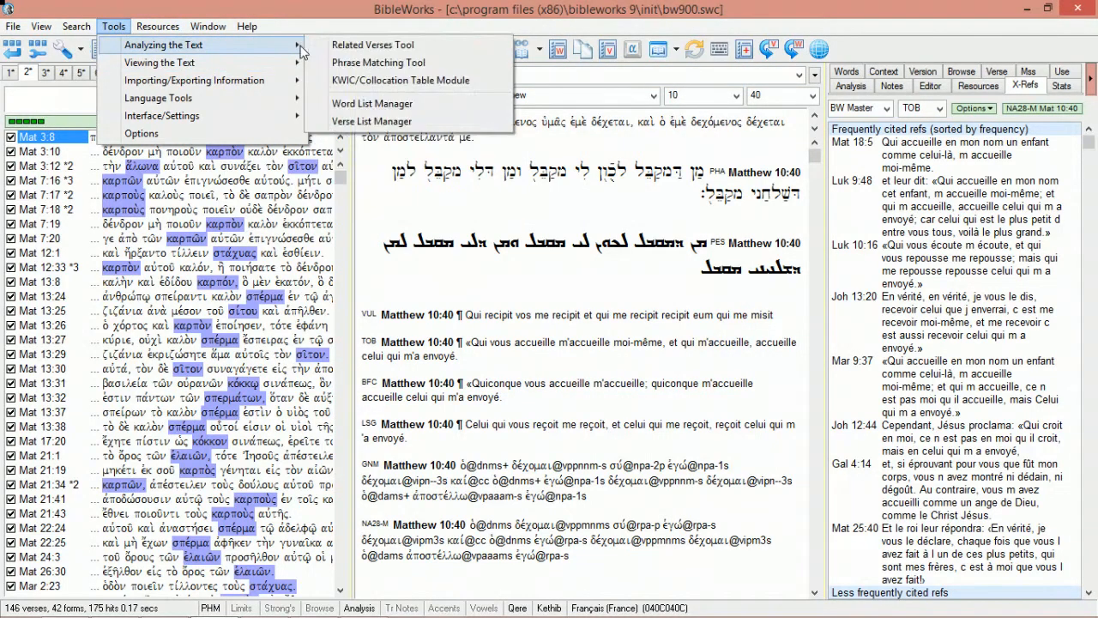
{"action": "left_click", "coordinate": [352, 65]}
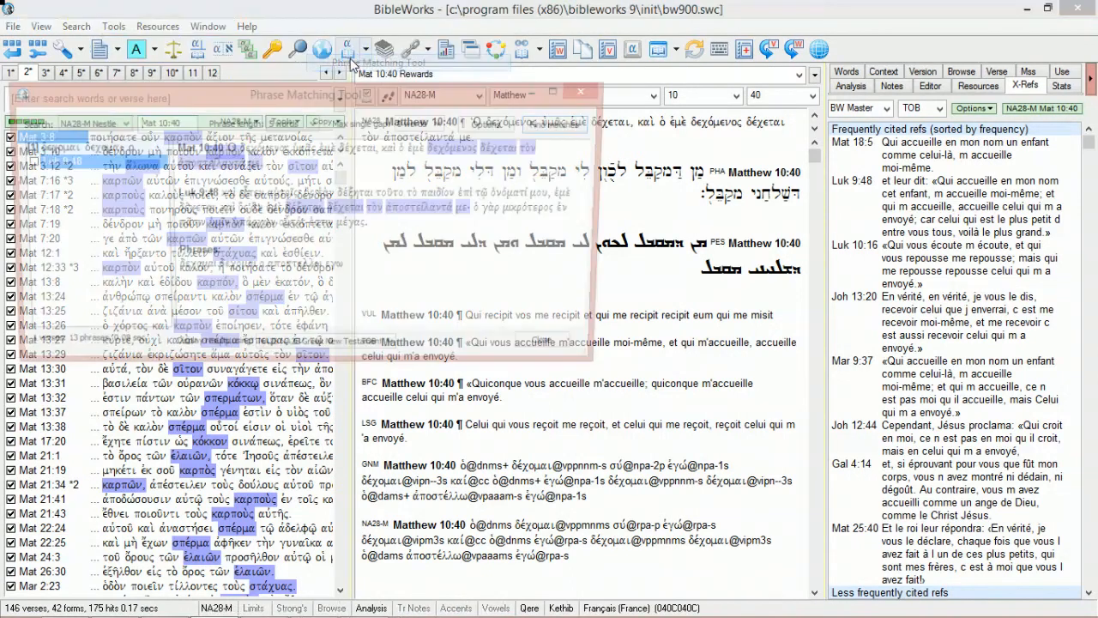
{"action": "left_click_drag", "start_coordinate": [382, 101], "coordinate": [576, 57]}
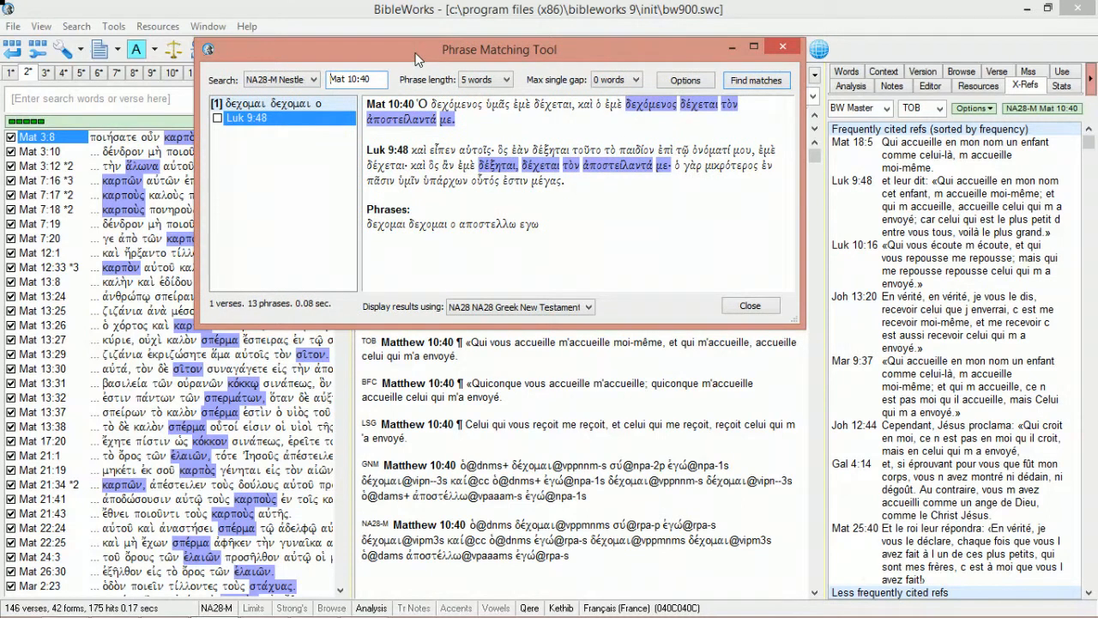
Find phrase matches for Acts 2:17 in the NA28-M text.
{"action": "left_click_drag", "start_coordinate": [360, 79], "coordinate": [326, 79]}
{"action": "type", "text": "acts 2:17"}
{"action": "key", "text": "Return"}
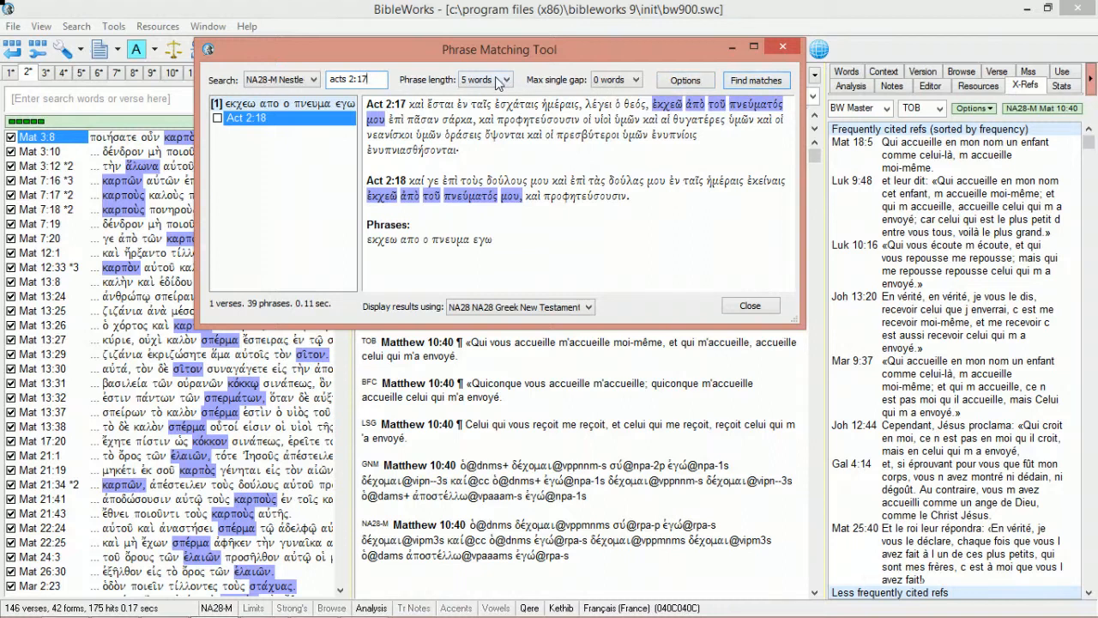
Extend the Acts 2:17 phrase search to all versions in the same language and display the BLM Isa 2:2 match.
{"action": "left_click", "coordinate": [708, 81]}
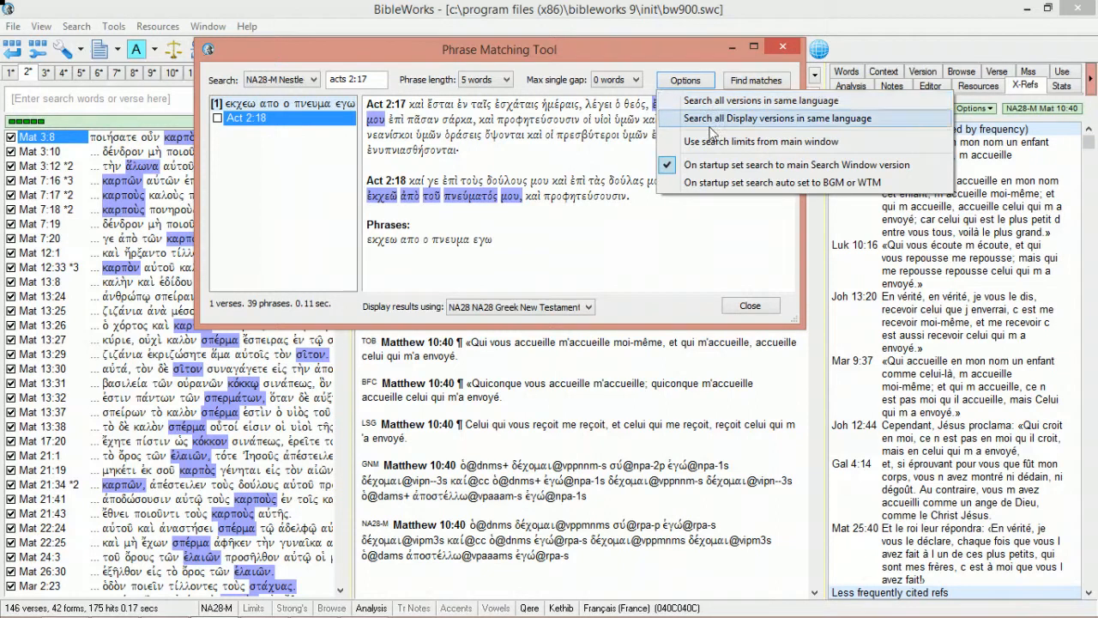
{"action": "left_click", "coordinate": [710, 101]}
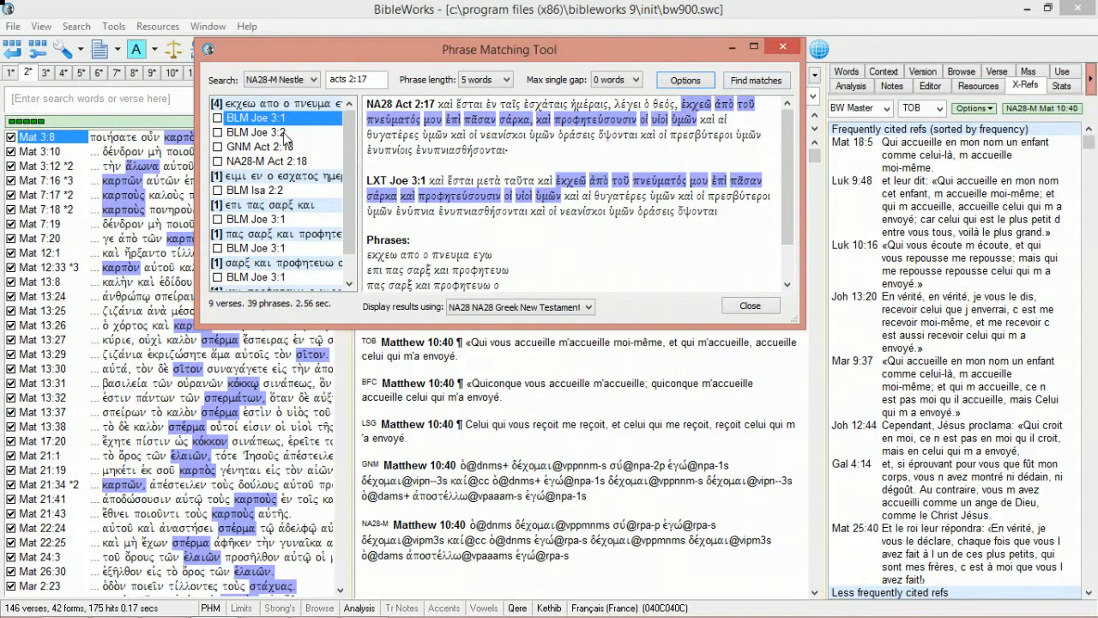
{"action": "left_click", "coordinate": [305, 192]}
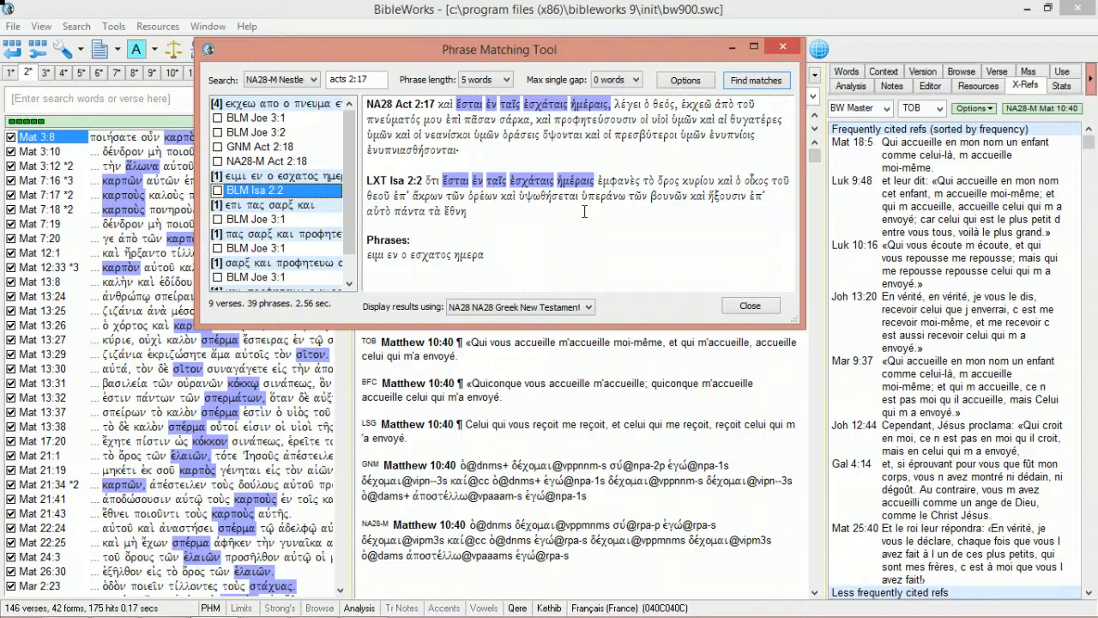
{"action": "left_click", "coordinate": [351, 283]}
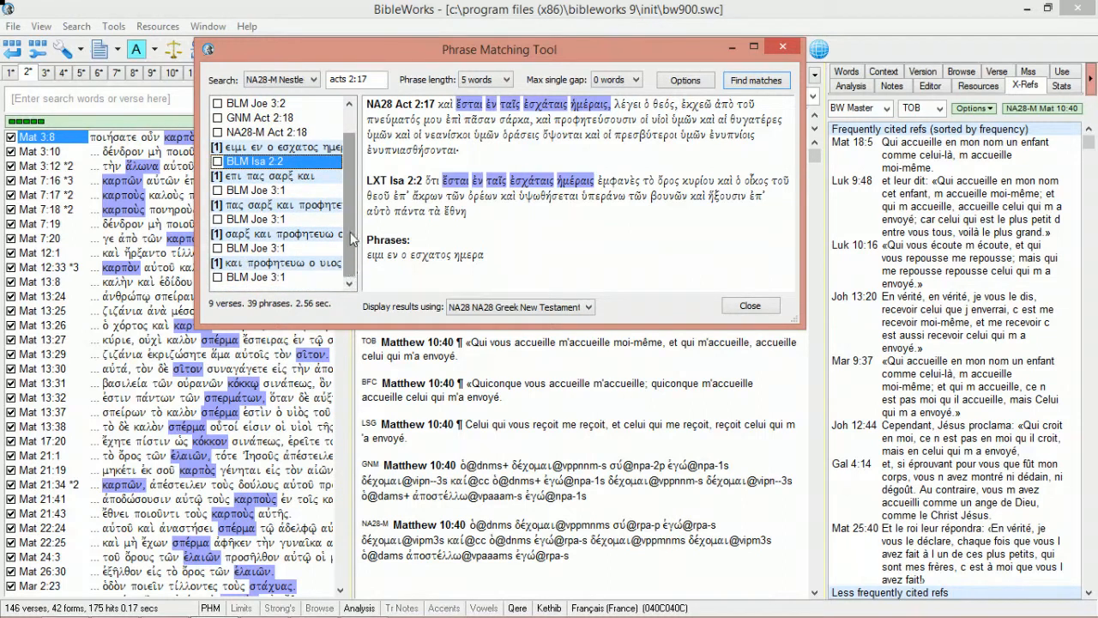
{"action": "scroll", "coordinate": [351, 239], "scroll_direction": "up", "scroll_amount": 1}
Set the phrase length to 4 words and find the Acts 2:17 matches again.
{"action": "left_click", "coordinate": [494, 80]}
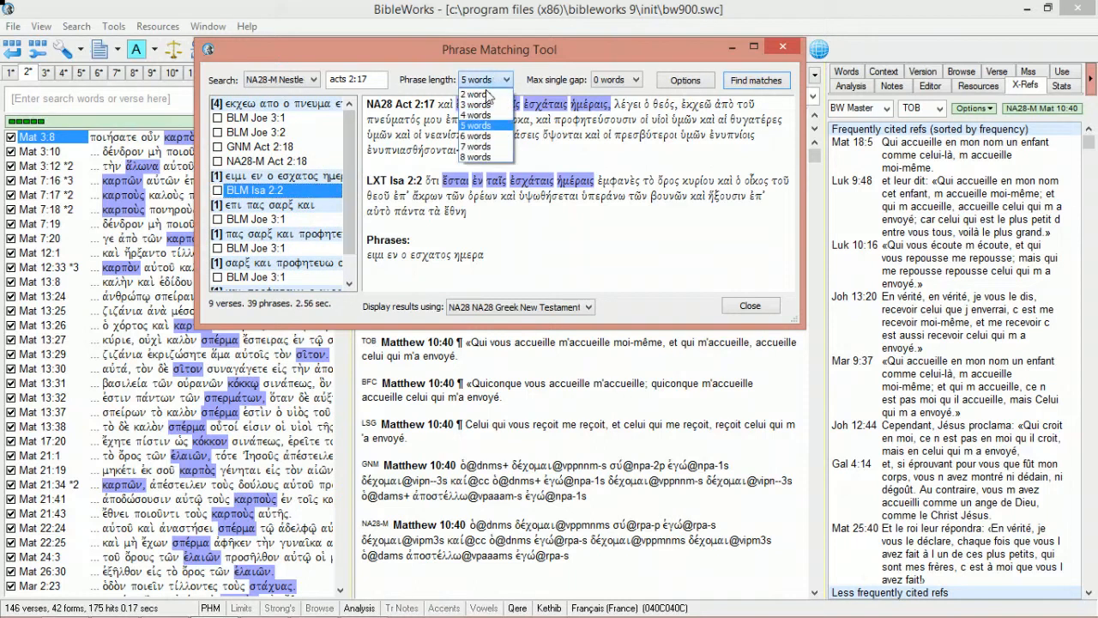
{"action": "left_click", "coordinate": [479, 115]}
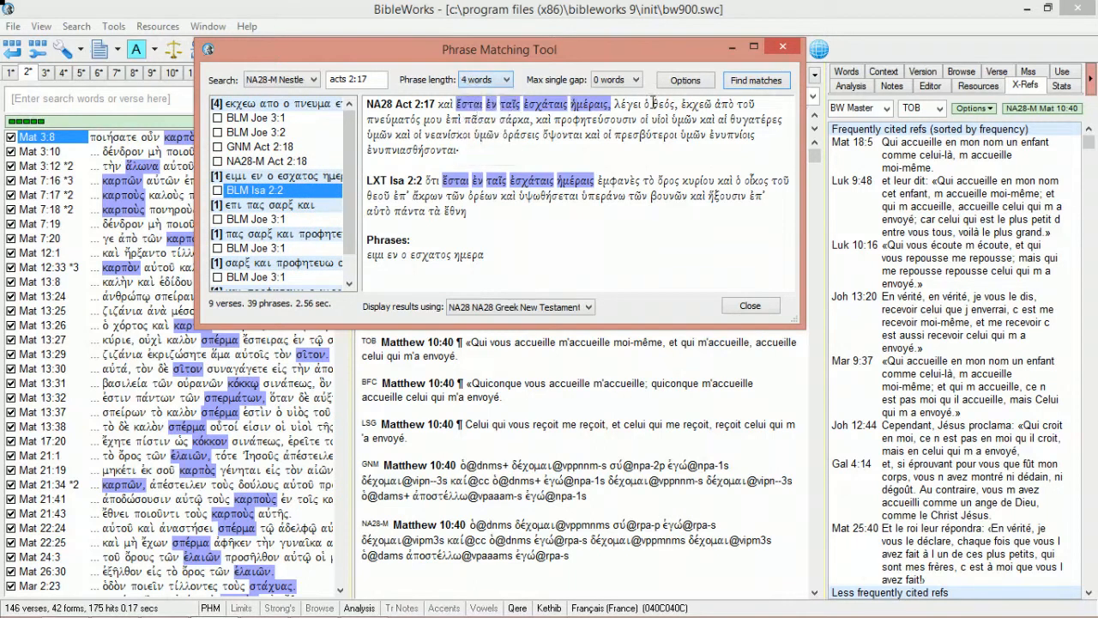
{"action": "left_click", "coordinate": [781, 83]}
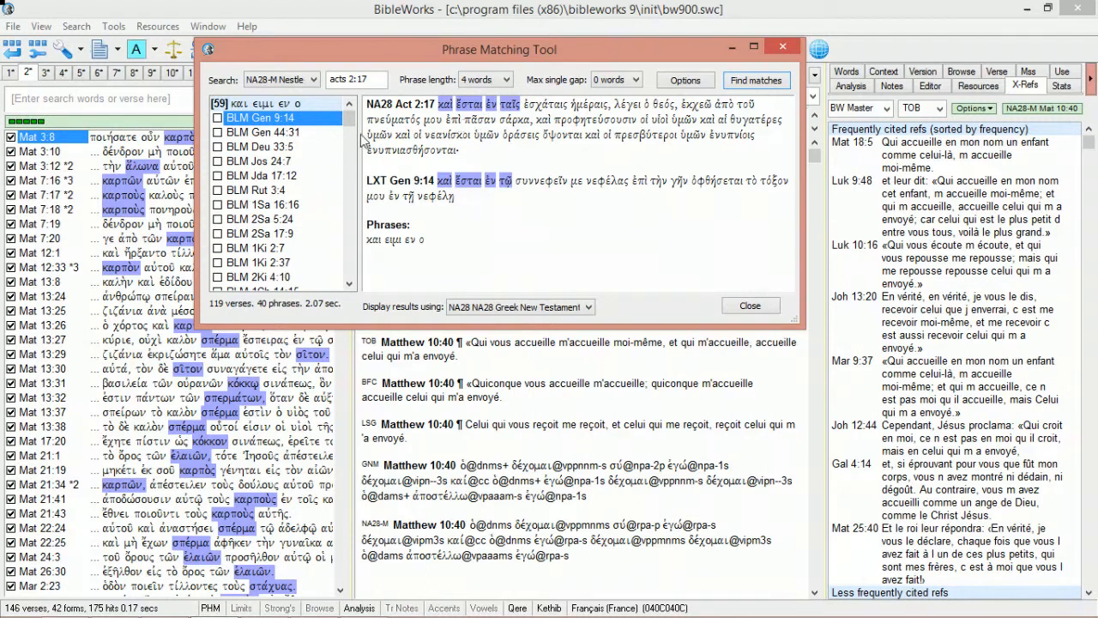
Widen the Phrase Matching Tool window and examine the four-word matches, including BLM Exo 20:10 and BLM Eze 16:20.
{"action": "left_click_drag", "start_coordinate": [348, 119], "coordinate": [343, 202]}
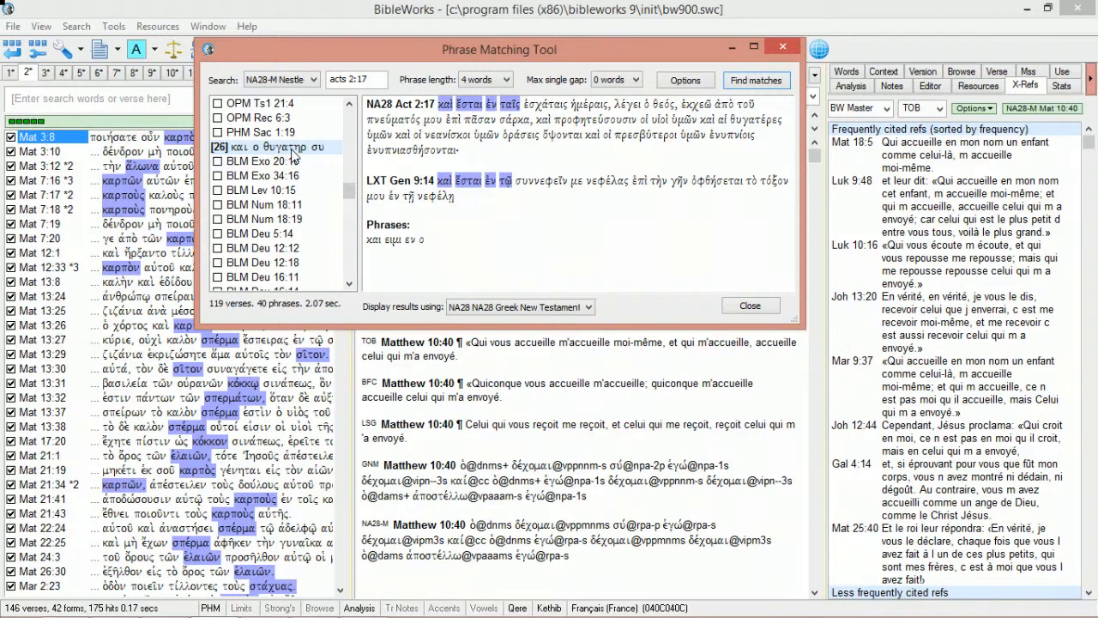
{"action": "left_click_drag", "start_coordinate": [197, 323], "coordinate": [168, 324]}
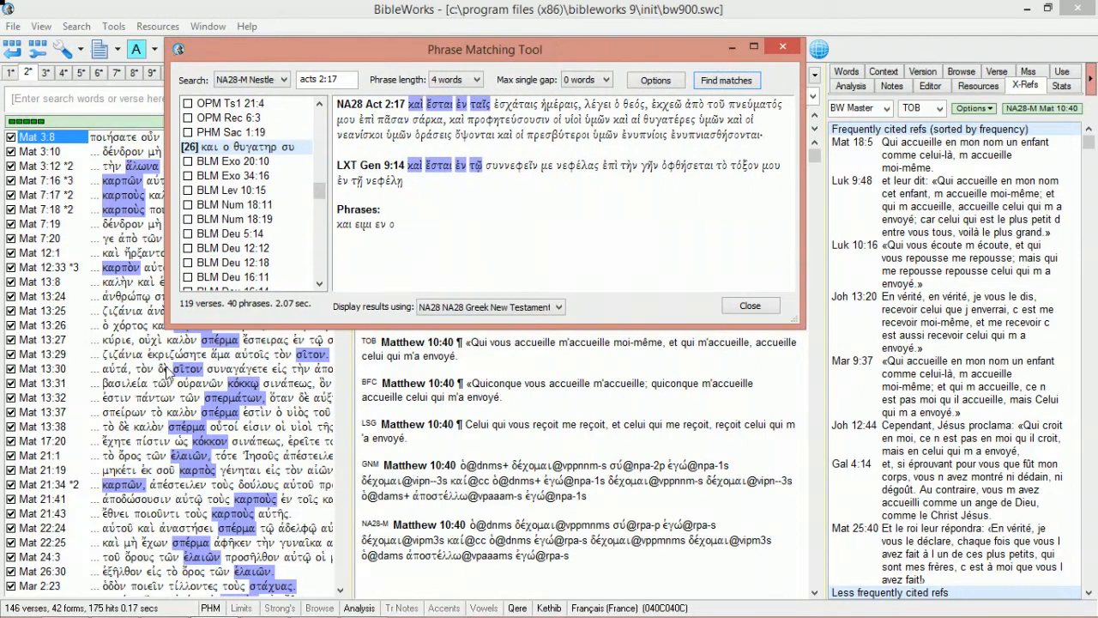
{"action": "left_click", "coordinate": [265, 153]}
{"action": "left_click", "coordinate": [266, 163]}
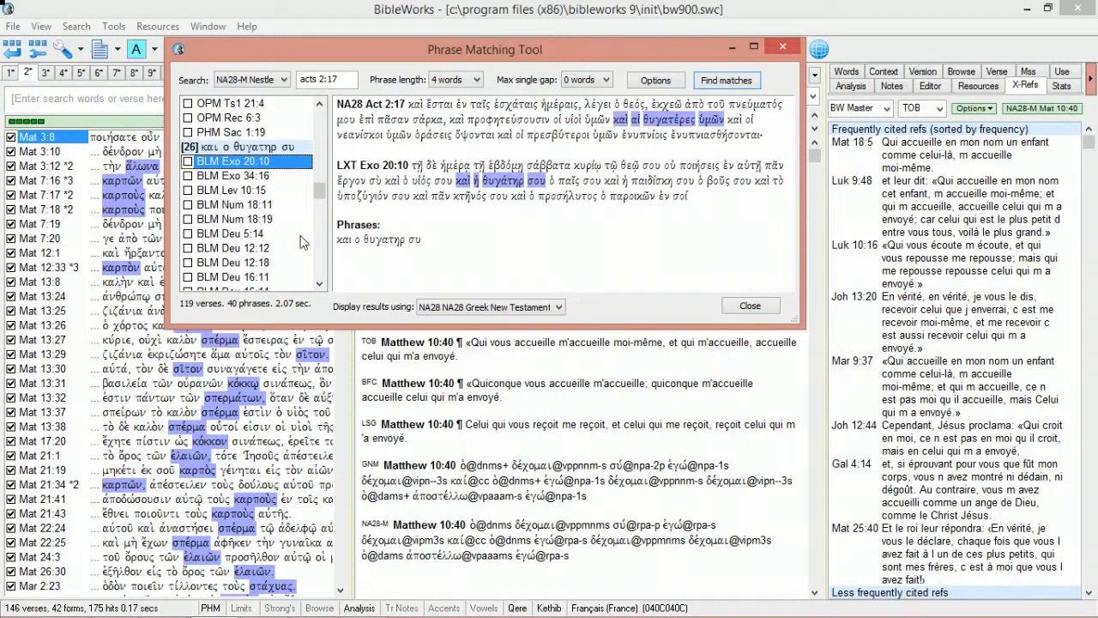
{"action": "scroll", "coordinate": [324, 248], "scroll_direction": "down", "scroll_amount": 10}
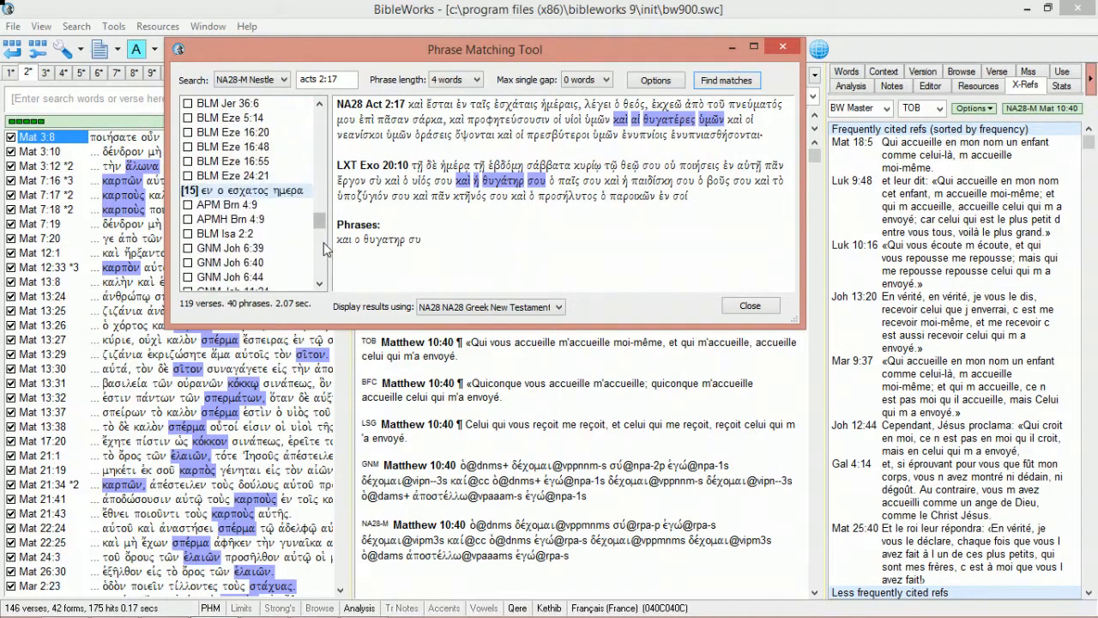
{"action": "left_click", "coordinate": [255, 135]}
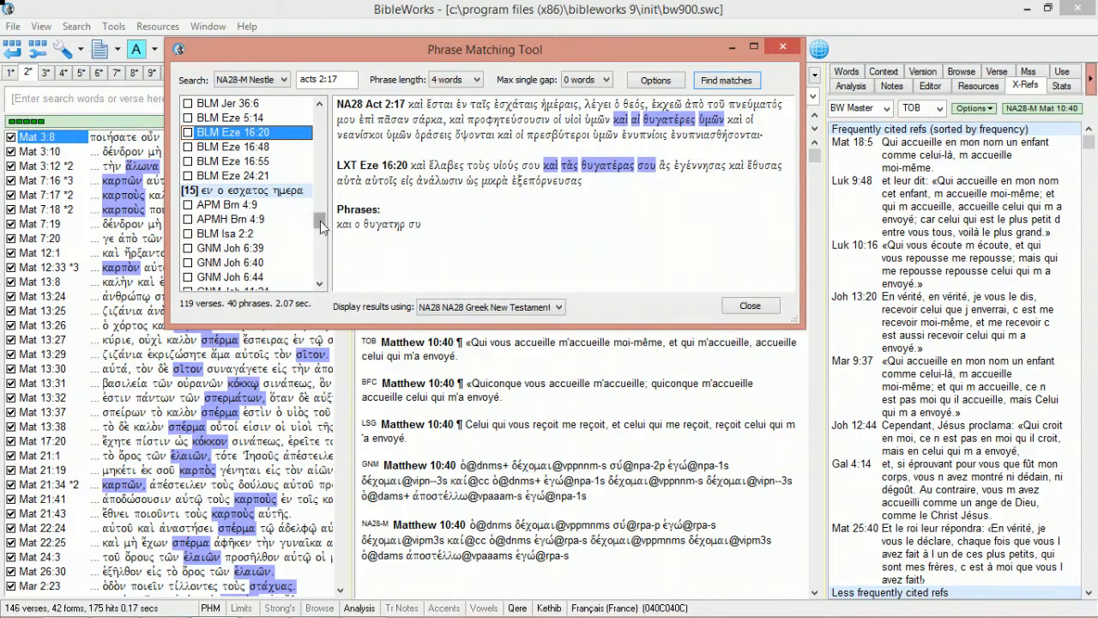
{"action": "left_click", "coordinate": [253, 207]}
{"action": "left_click_drag", "start_coordinate": [318, 214], "coordinate": [323, 243]}
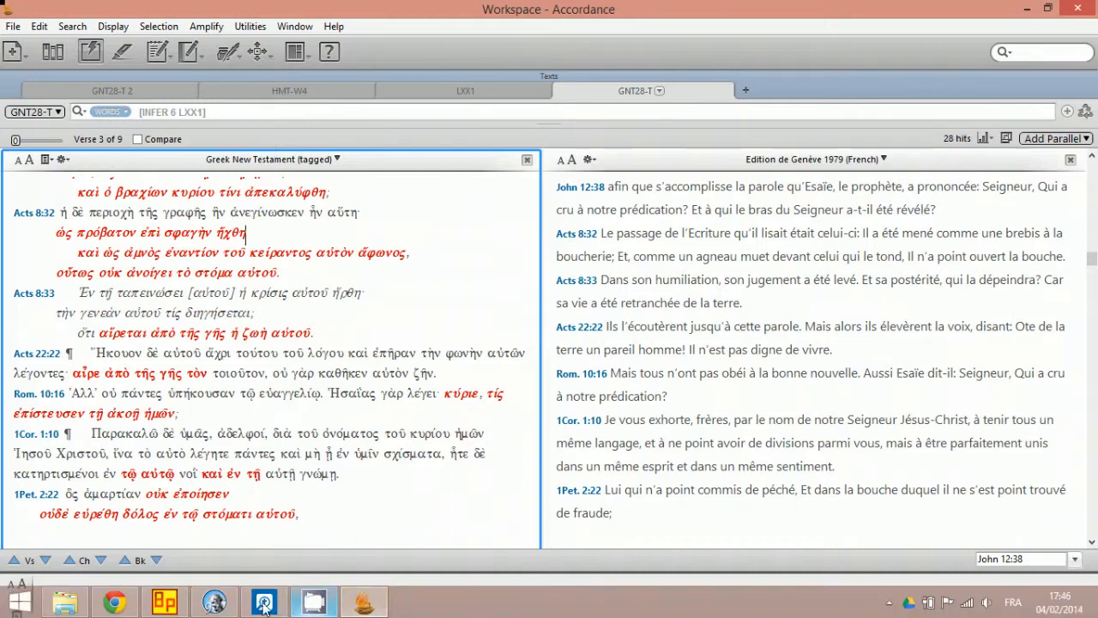
Switch to Bible Parser and display 1 Enoch 1:3 from the OTP collection.
{"action": "left_click", "coordinate": [164, 603]}
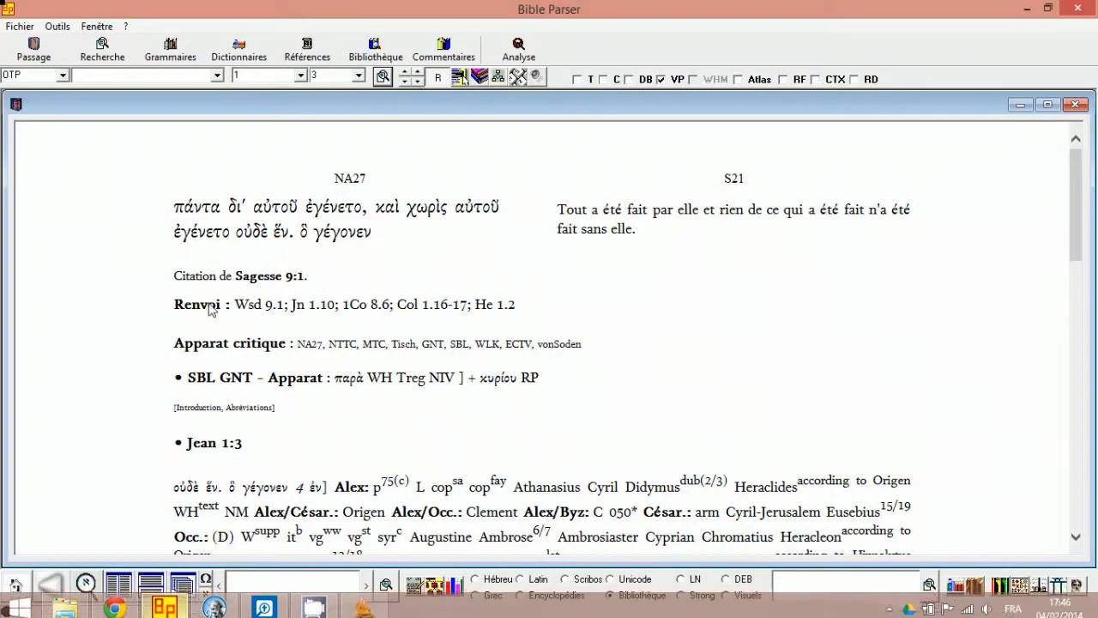
{"action": "left_click", "coordinate": [63, 76]}
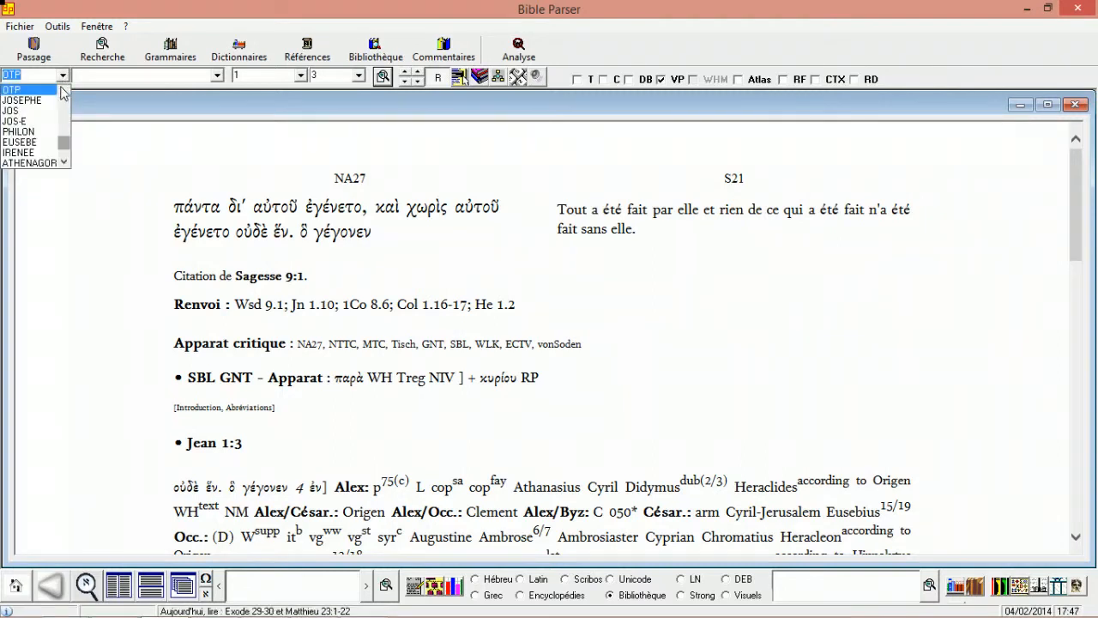
{"action": "left_click", "coordinate": [46, 90]}
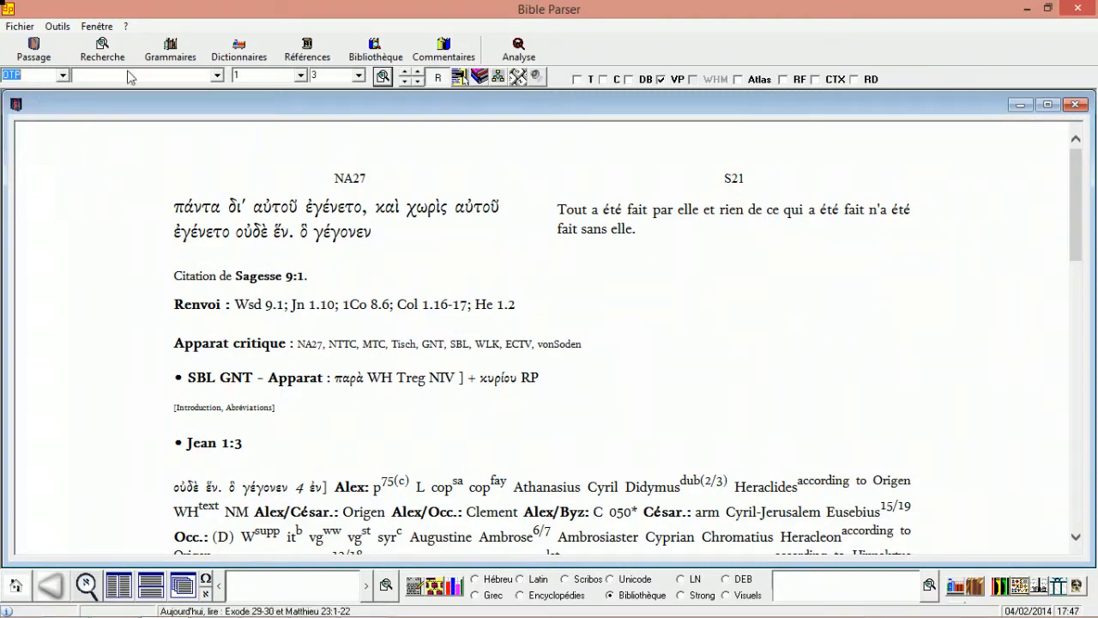
{"action": "left_click", "coordinate": [219, 76]}
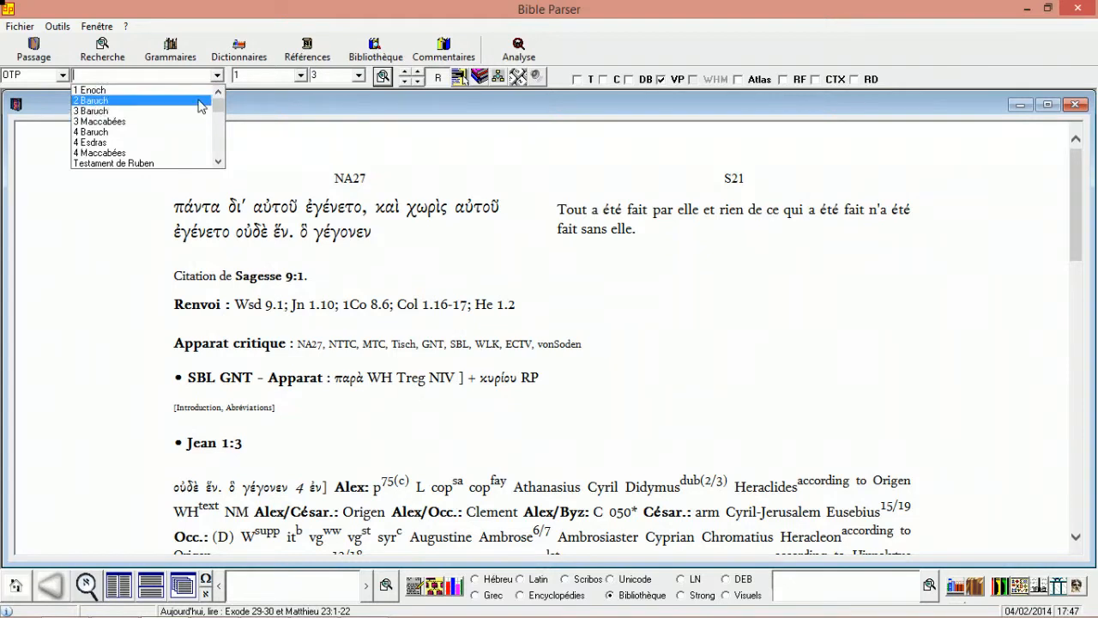
{"action": "left_click_drag", "start_coordinate": [218, 107], "coordinate": [175, 95]}
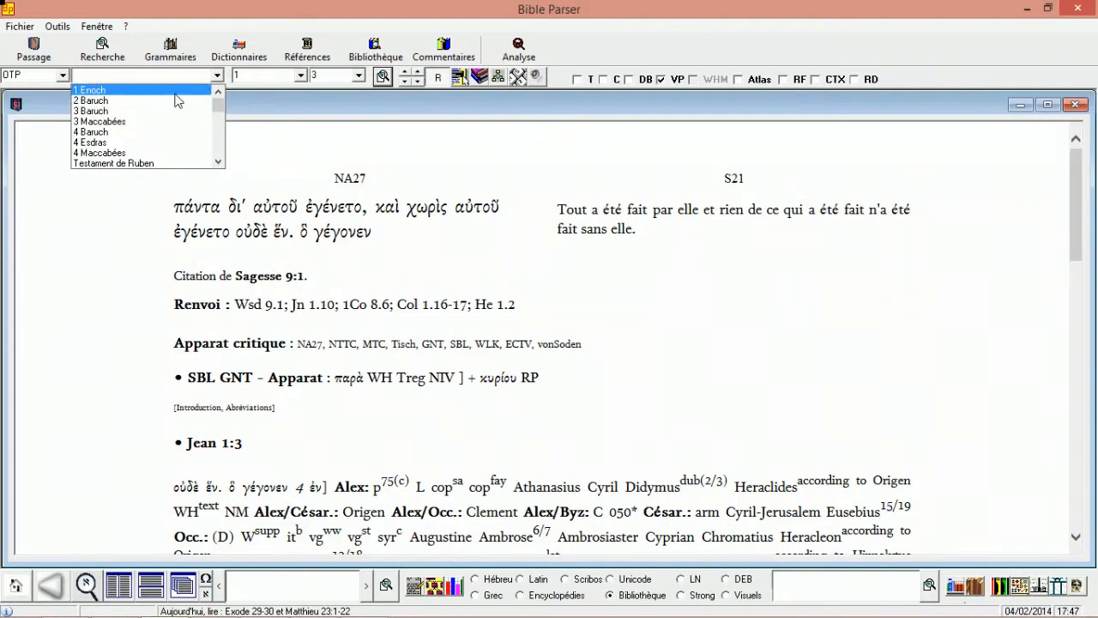
{"action": "left_click", "coordinate": [175, 93]}
{"action": "left_click", "coordinate": [301, 76]}
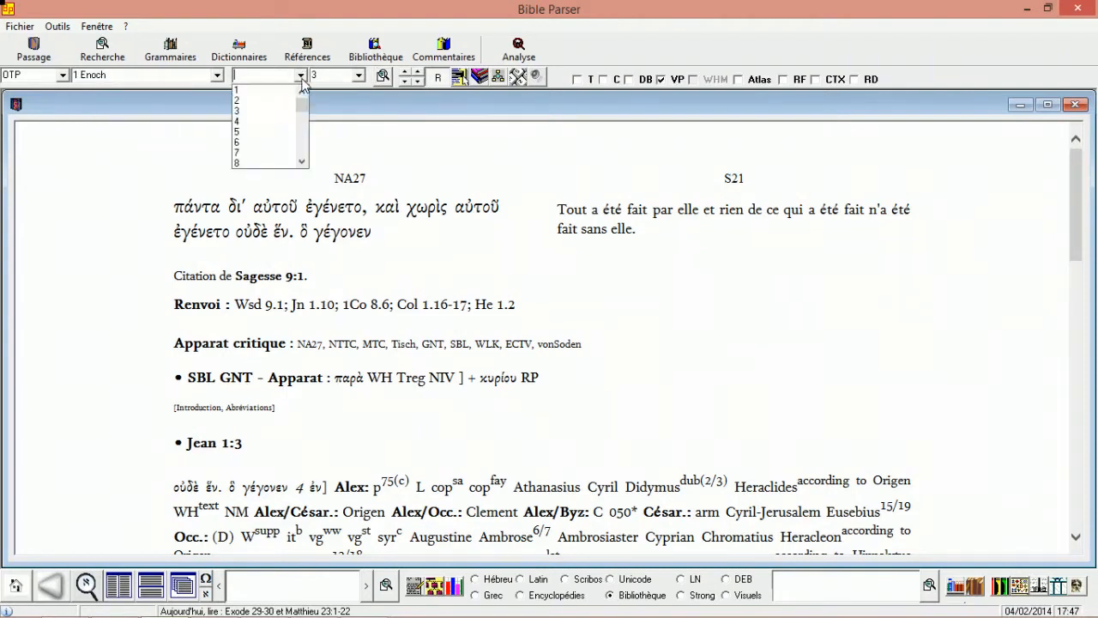
{"action": "left_click", "coordinate": [300, 91]}
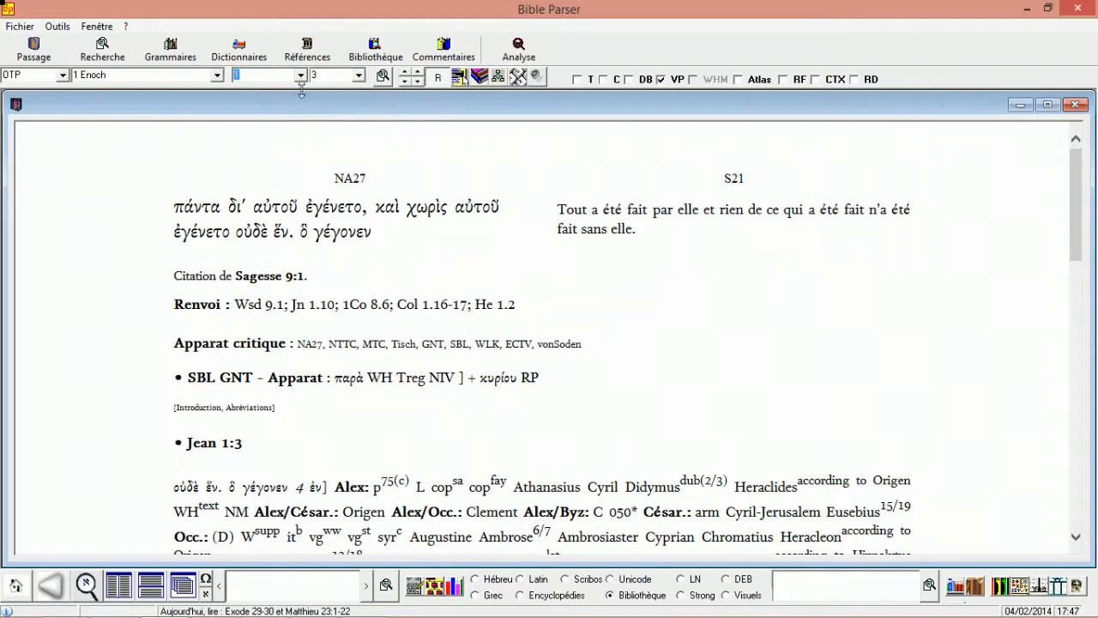
{"action": "left_click", "coordinate": [382, 76]}
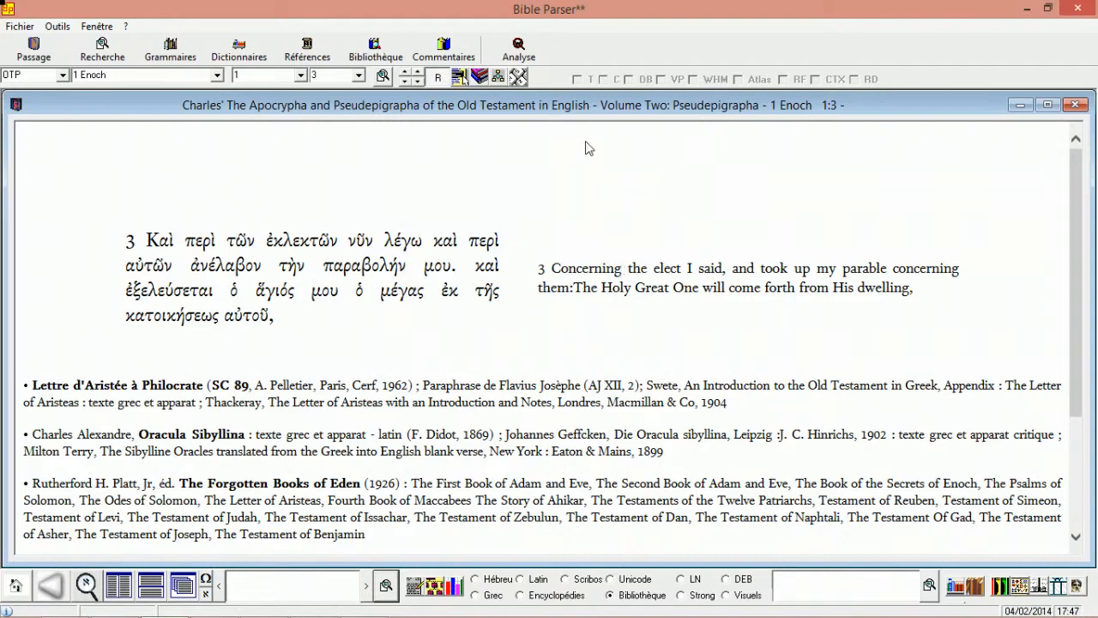
Display passage 1:3 of Antiquités judaïques from the JOSEPHE collection.
{"action": "left_click", "coordinate": [62, 75]}
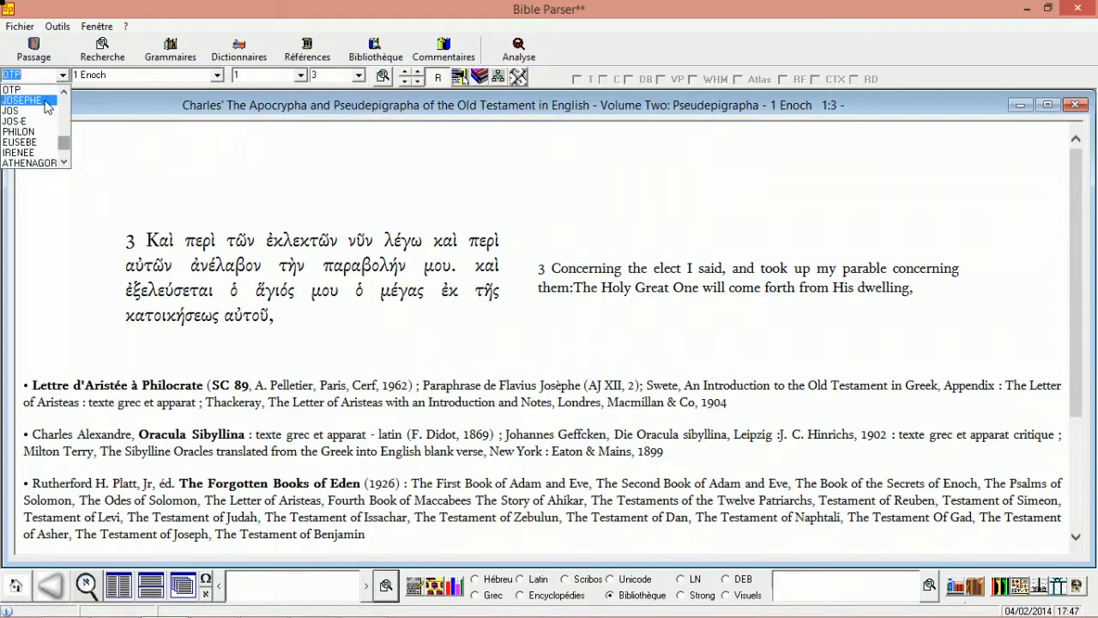
{"action": "left_click", "coordinate": [47, 100]}
{"action": "left_click", "coordinate": [220, 76]}
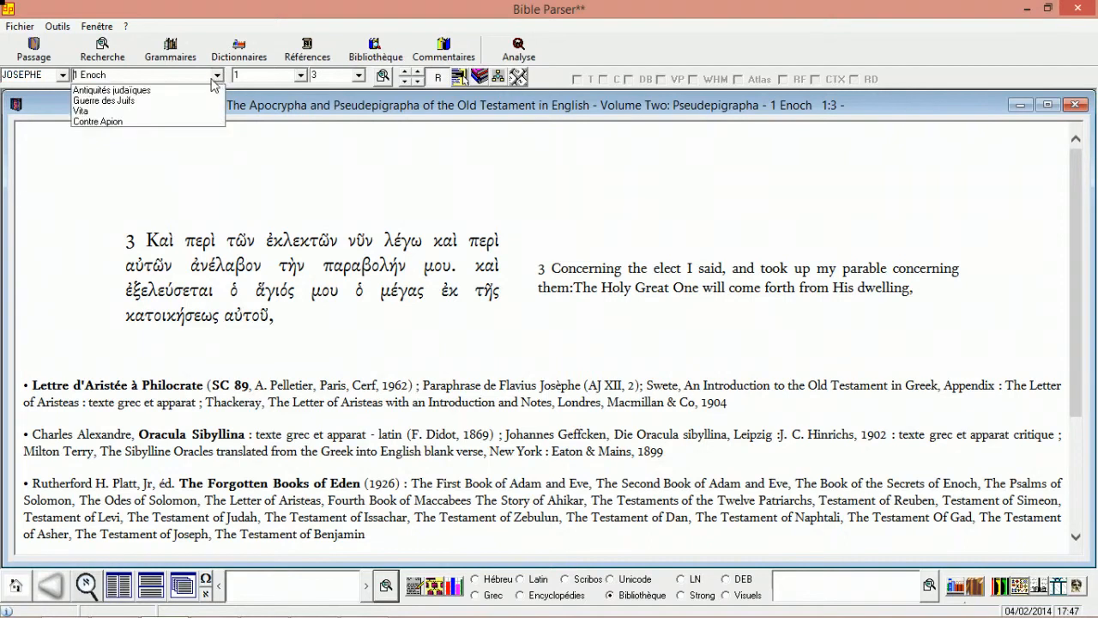
{"action": "left_click", "coordinate": [199, 87]}
{"action": "left_click", "coordinate": [383, 76]}
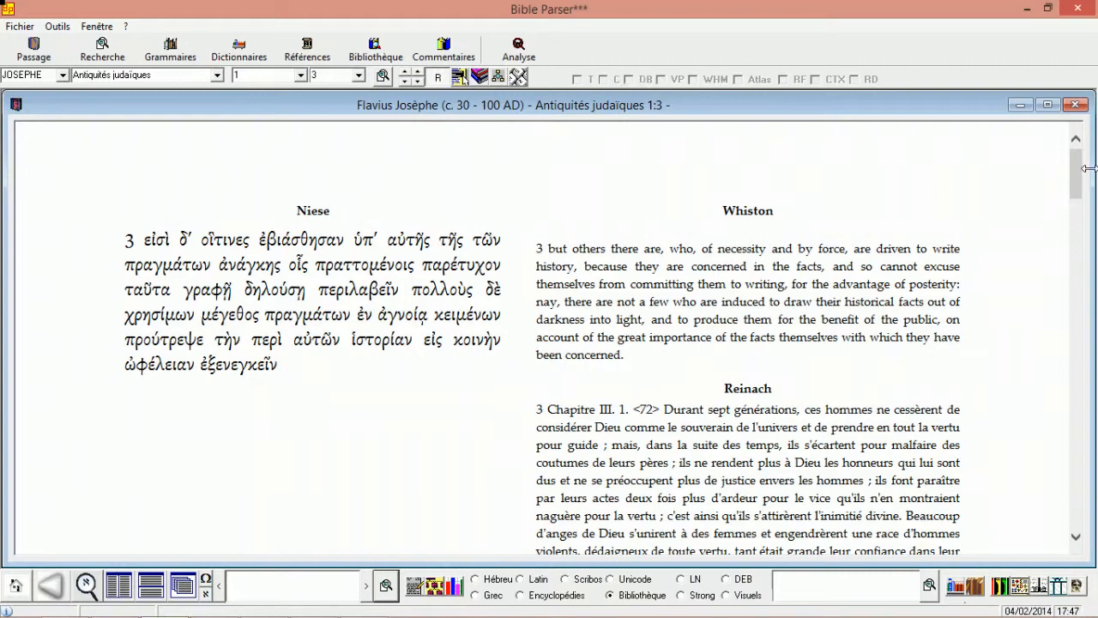
Close the Antiquités judaïques passage and display Bénédictions 1:1 from the TAL collection.
{"action": "left_click_drag", "start_coordinate": [1087, 168], "coordinate": [1069, 181]}
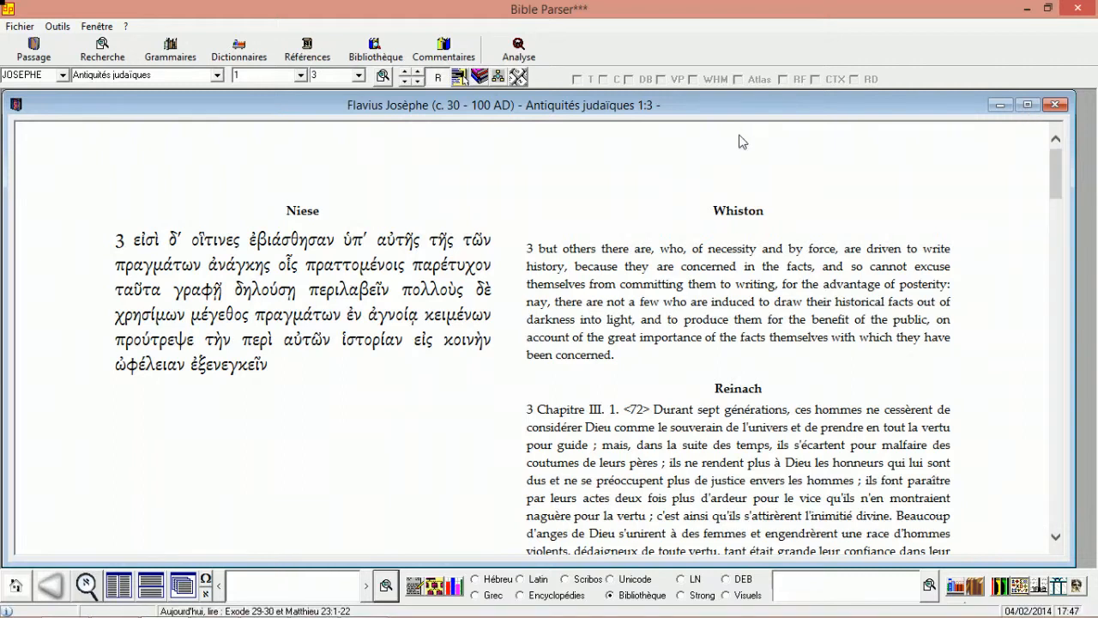
{"action": "key", "text": "ctrl+F4"}
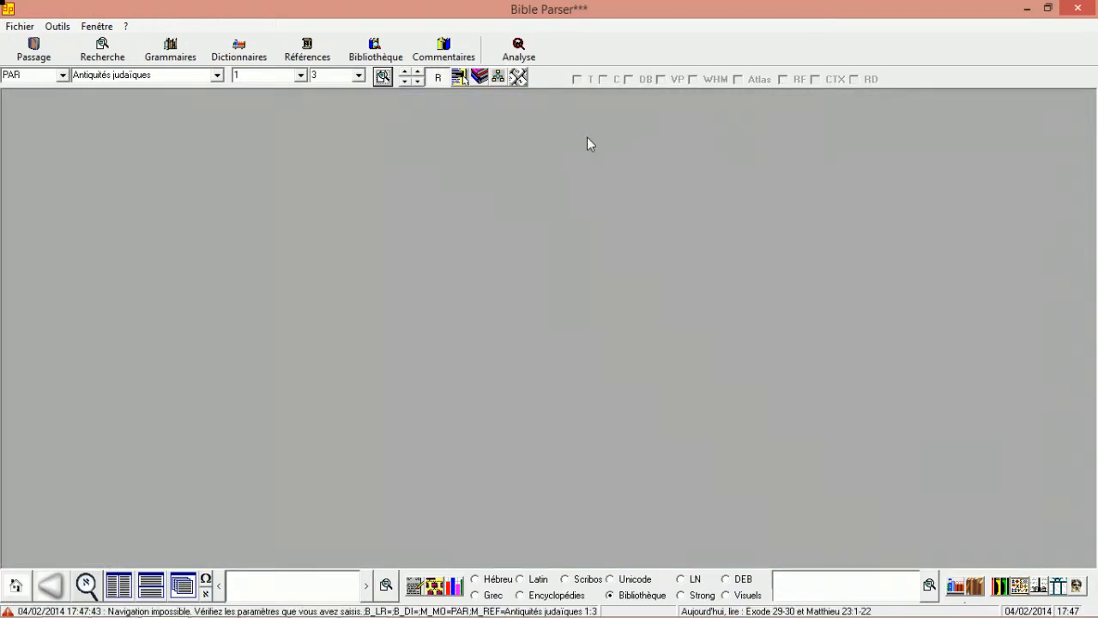
{"action": "left_click", "coordinate": [63, 76]}
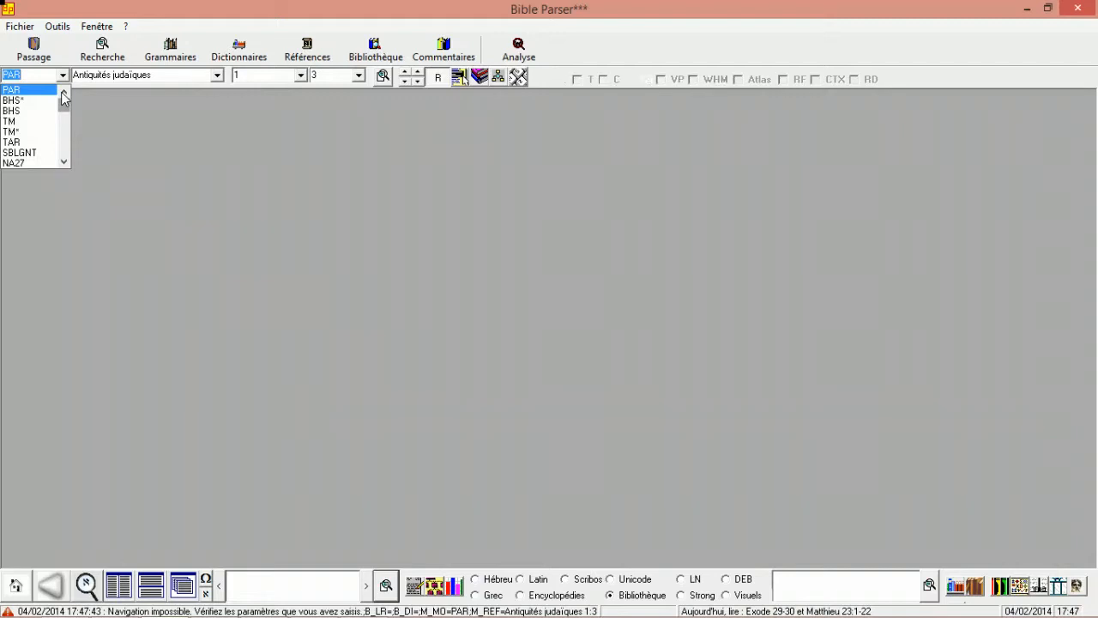
{"action": "left_click_drag", "start_coordinate": [63, 99], "coordinate": [62, 152]}
{"action": "left_click", "coordinate": [22, 142]}
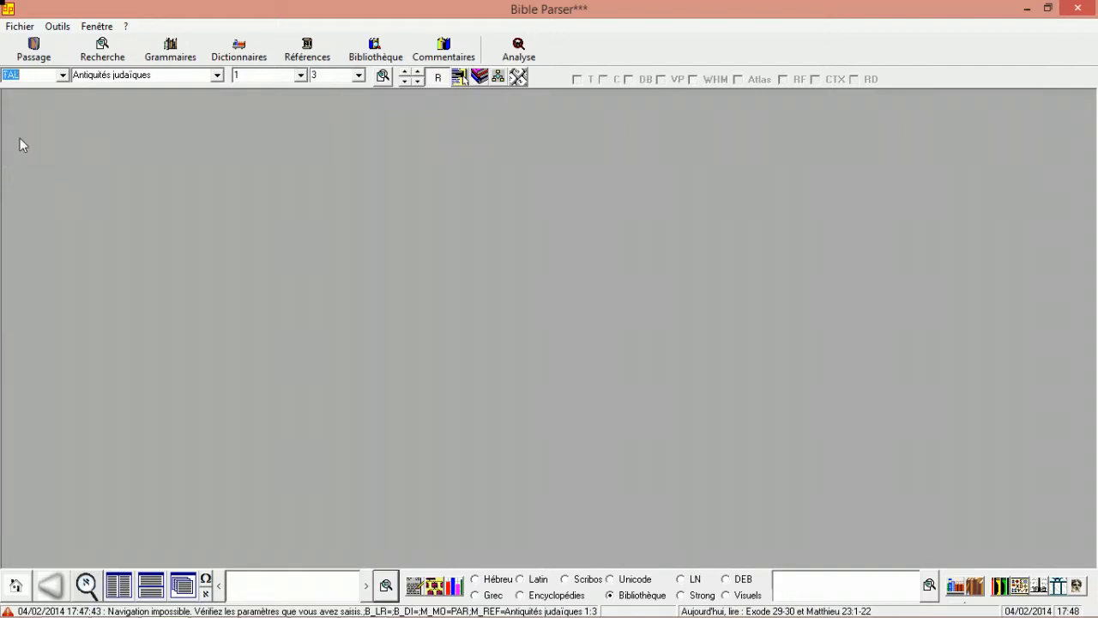
{"action": "left_click", "coordinate": [217, 75]}
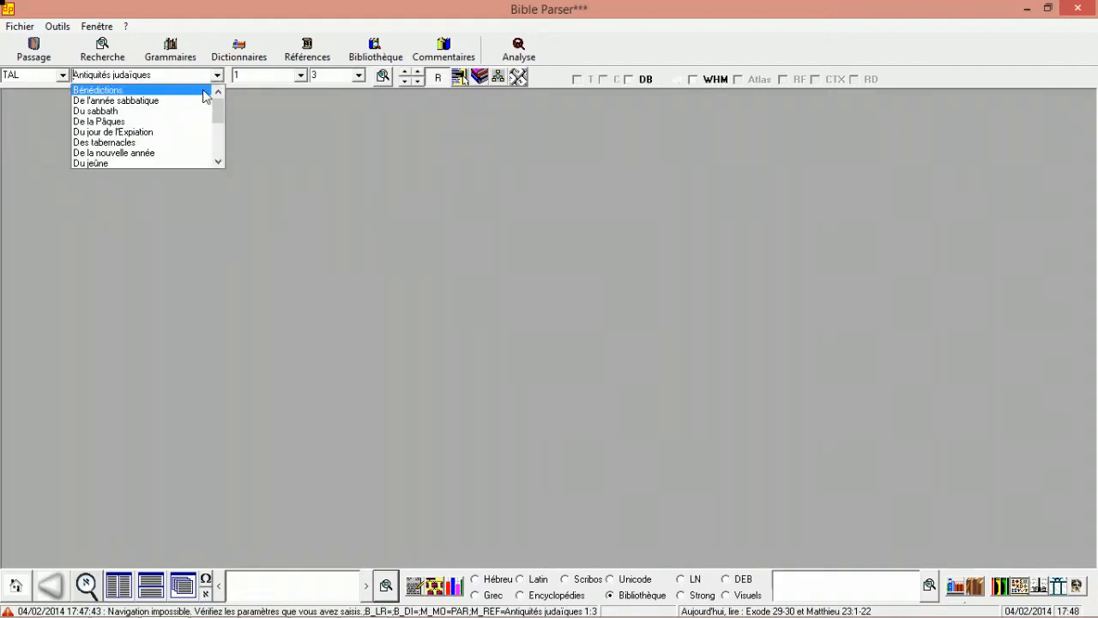
{"action": "left_click", "coordinate": [204, 91]}
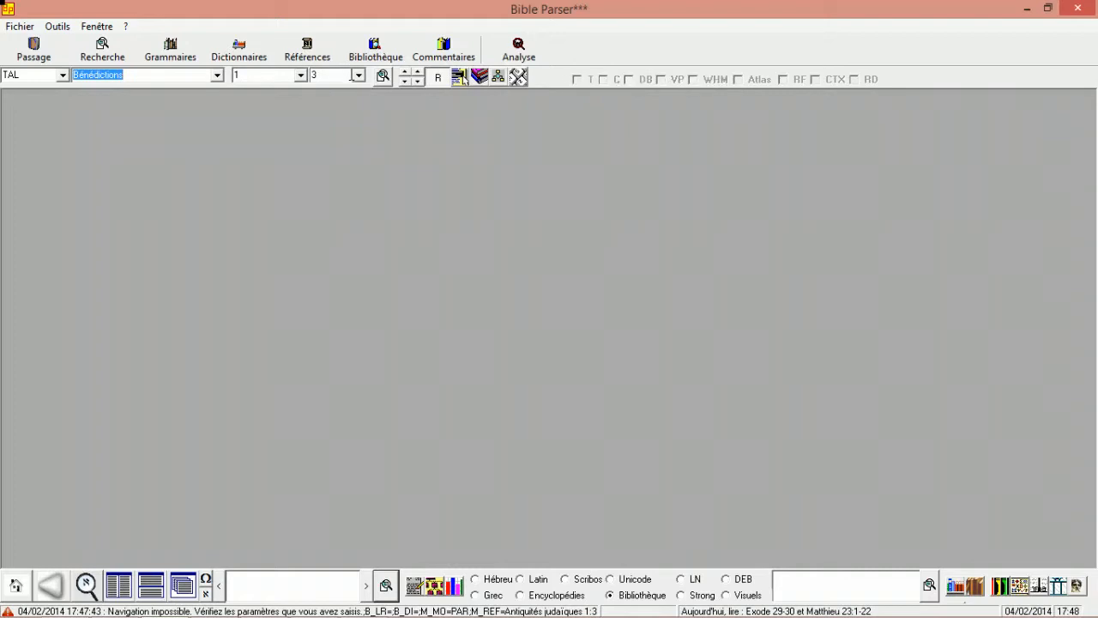
{"action": "left_click", "coordinate": [357, 75]}
{"action": "left_click", "coordinate": [343, 88]}
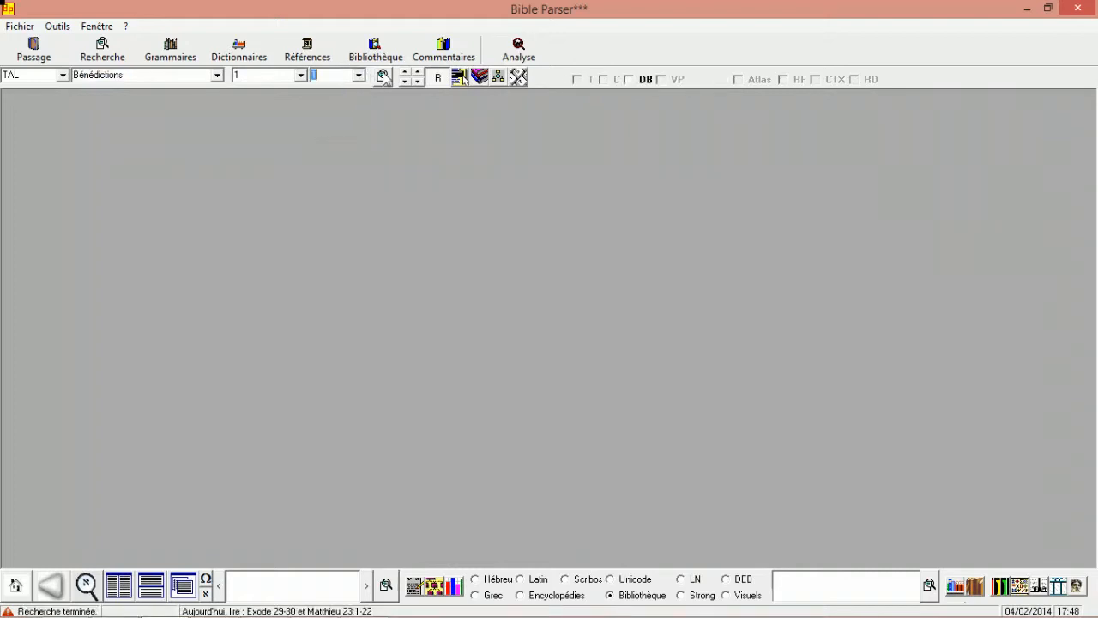
{"action": "left_click", "coordinate": [384, 76]}
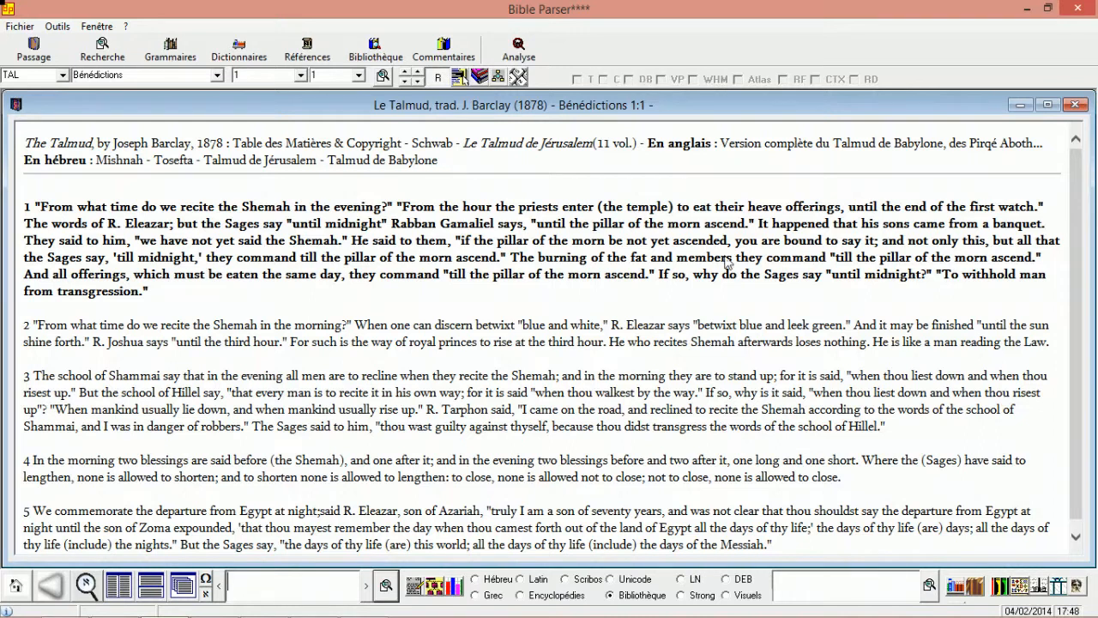
Display passage 1:1 of Avodah Zarah from the ROD collection.
{"action": "left_click", "coordinate": [62, 78]}
{"action": "left_click", "coordinate": [62, 78]}
{"action": "left_click", "coordinate": [63, 78]}
{"action": "left_click", "coordinate": [30, 132]}
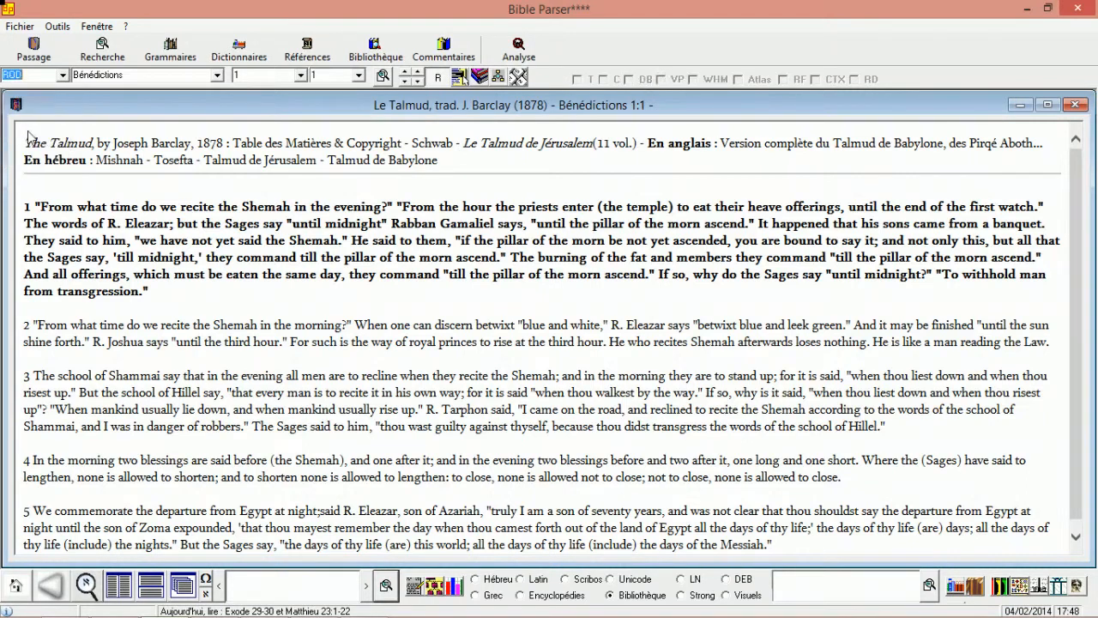
{"action": "left_click", "coordinate": [218, 77]}
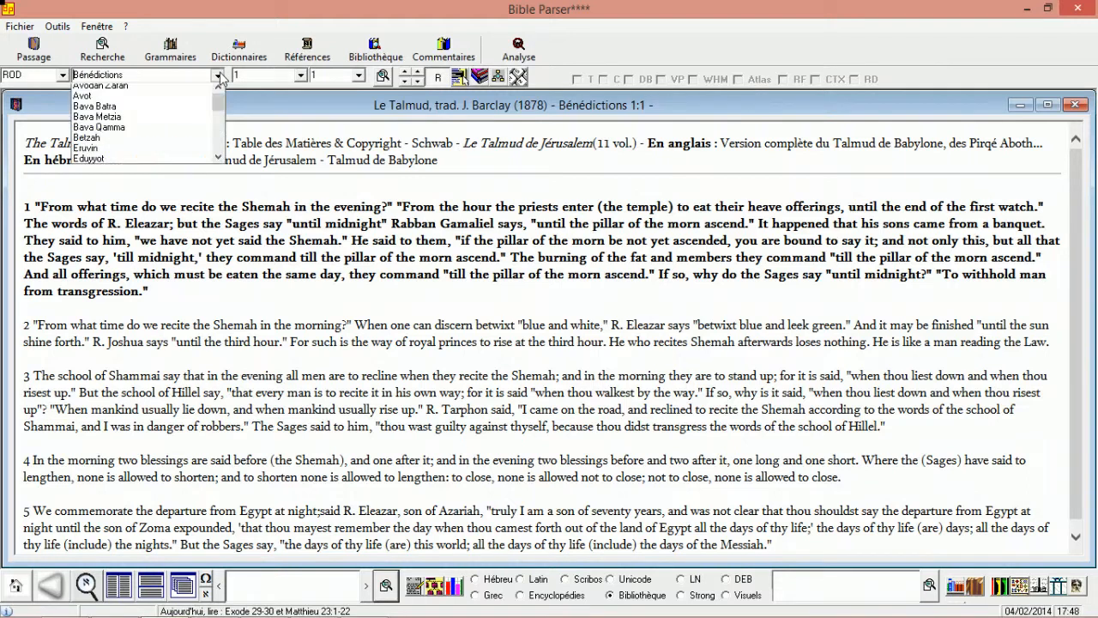
{"action": "left_click", "coordinate": [210, 86]}
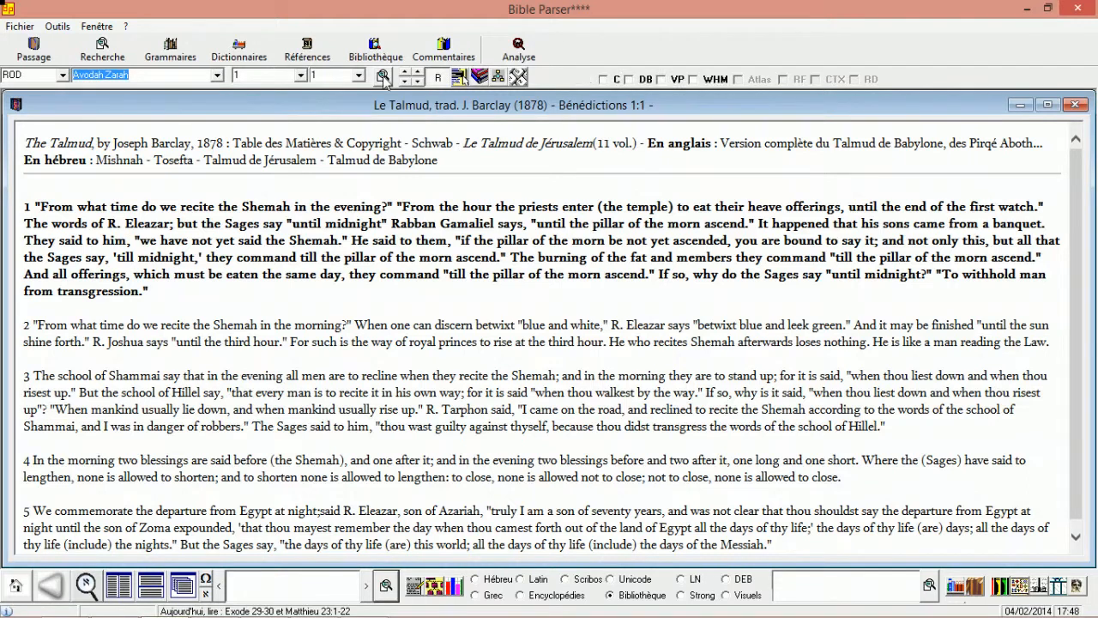
{"action": "left_click", "coordinate": [383, 78]}
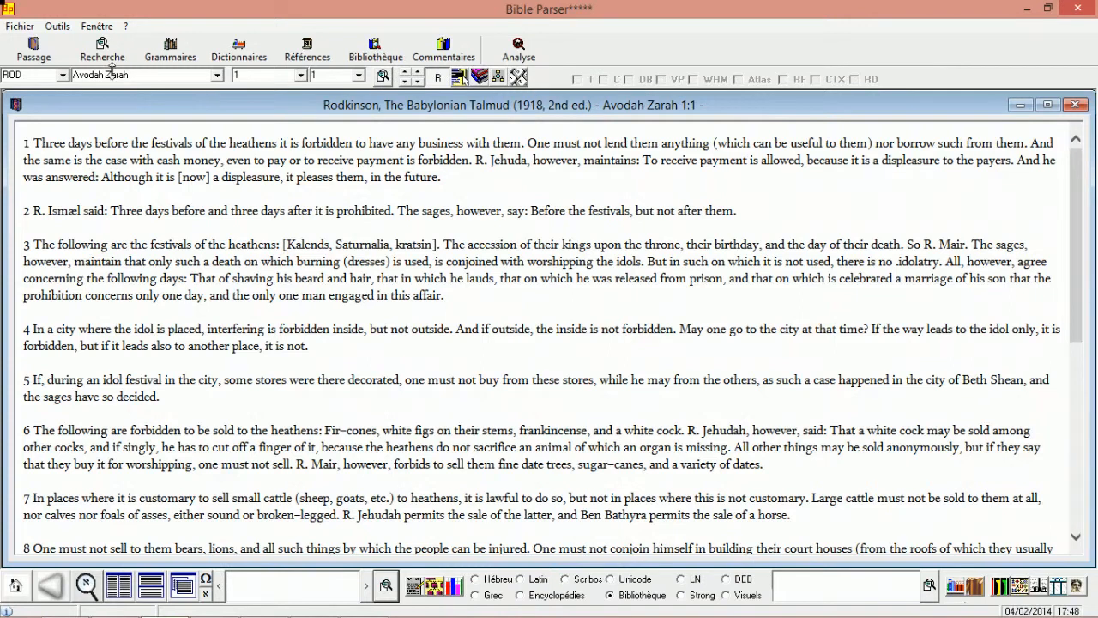
Select the APO collection and look through its books from Évangile de Marie-Madeleine to Le Livre d'Hénoch.
{"action": "left_click", "coordinate": [62, 75]}
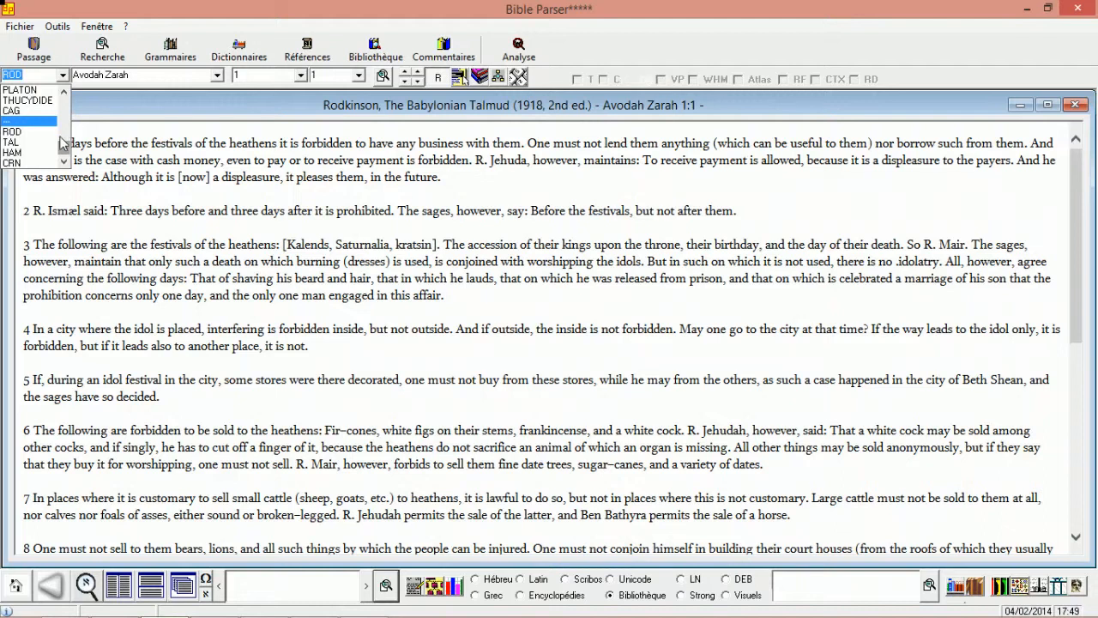
{"action": "scroll", "coordinate": [63, 151], "scroll_direction": "up", "scroll_amount": 5}
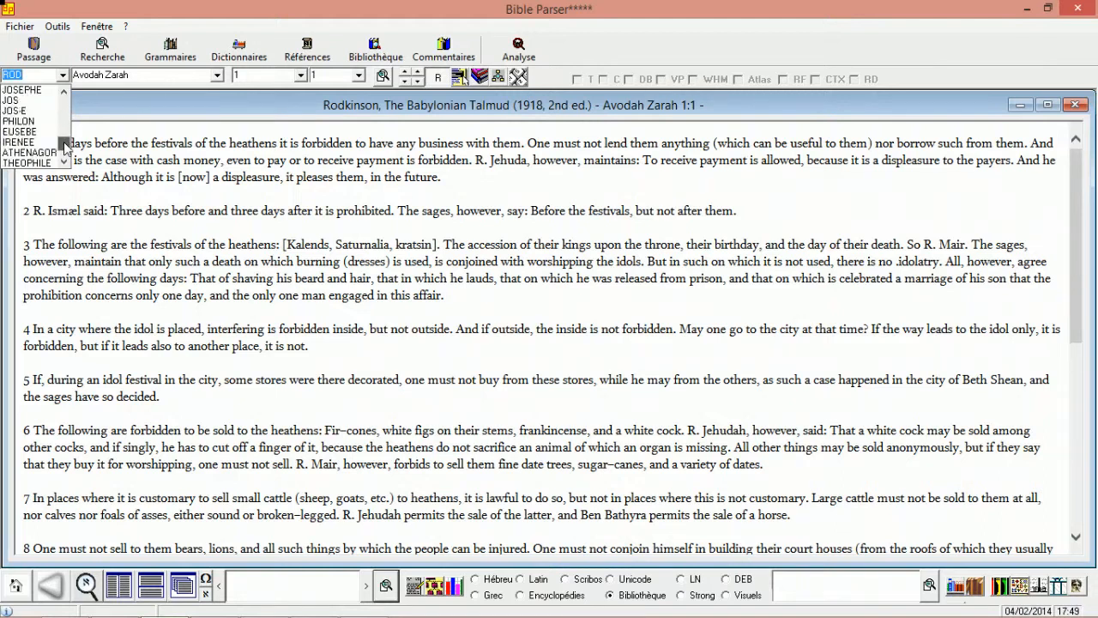
{"action": "scroll", "coordinate": [64, 147], "scroll_direction": "up", "scroll_amount": 2}
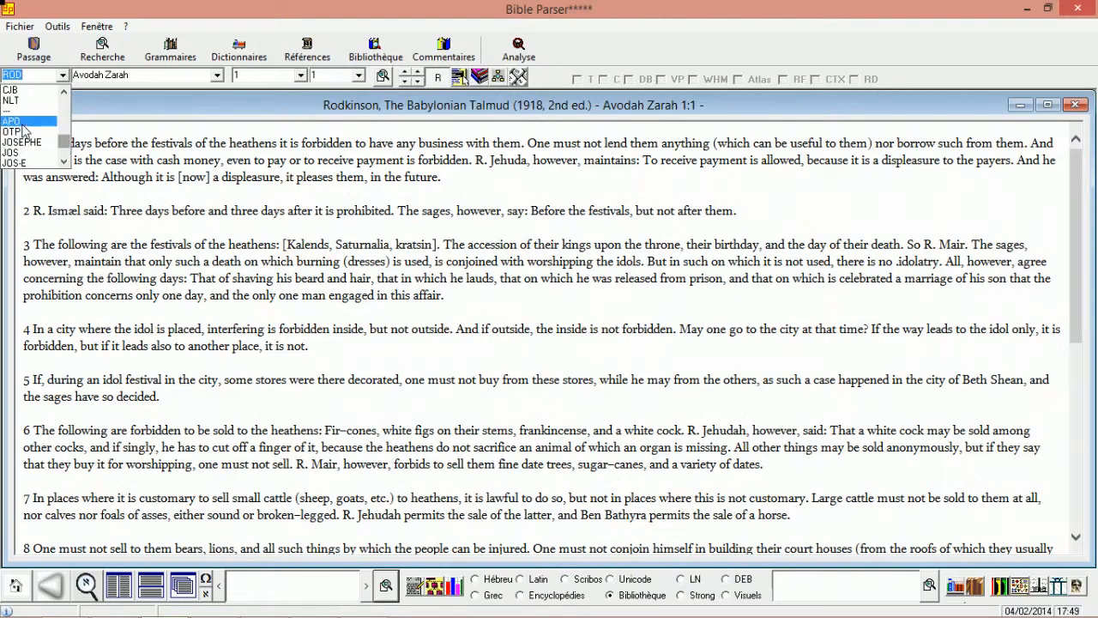
{"action": "left_click", "coordinate": [23, 127]}
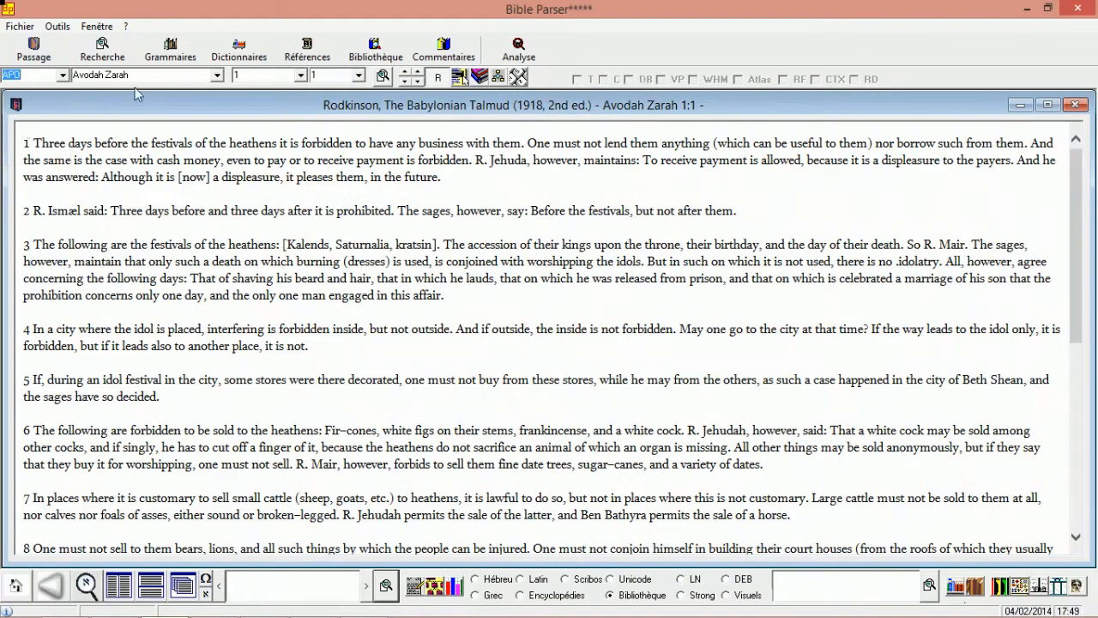
{"action": "left_click", "coordinate": [218, 75]}
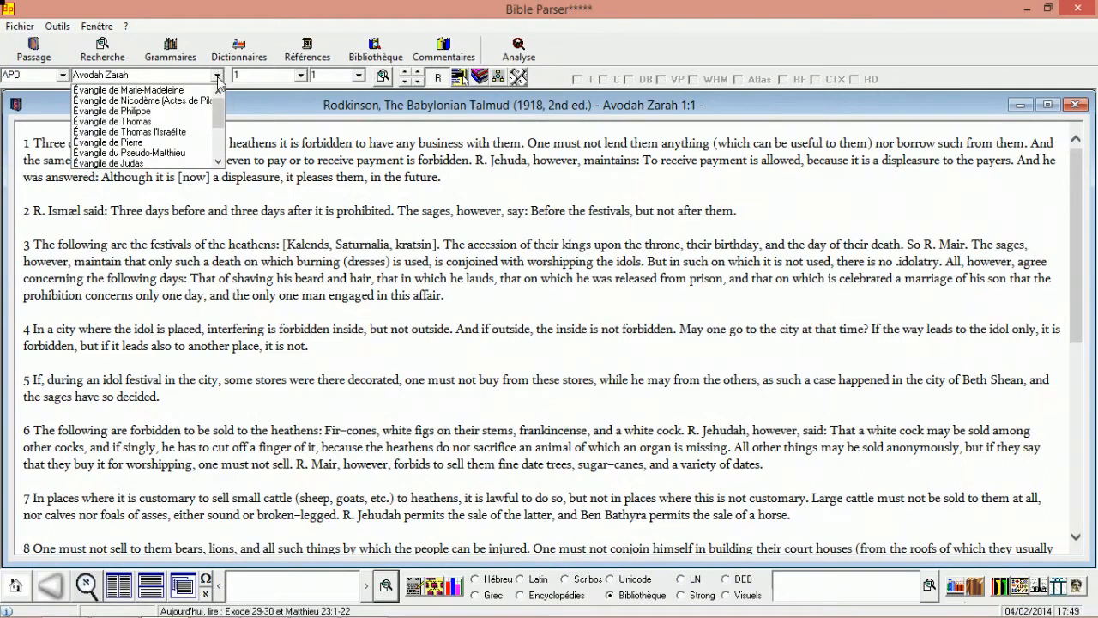
{"action": "left_click_drag", "start_coordinate": [220, 110], "coordinate": [215, 154]}
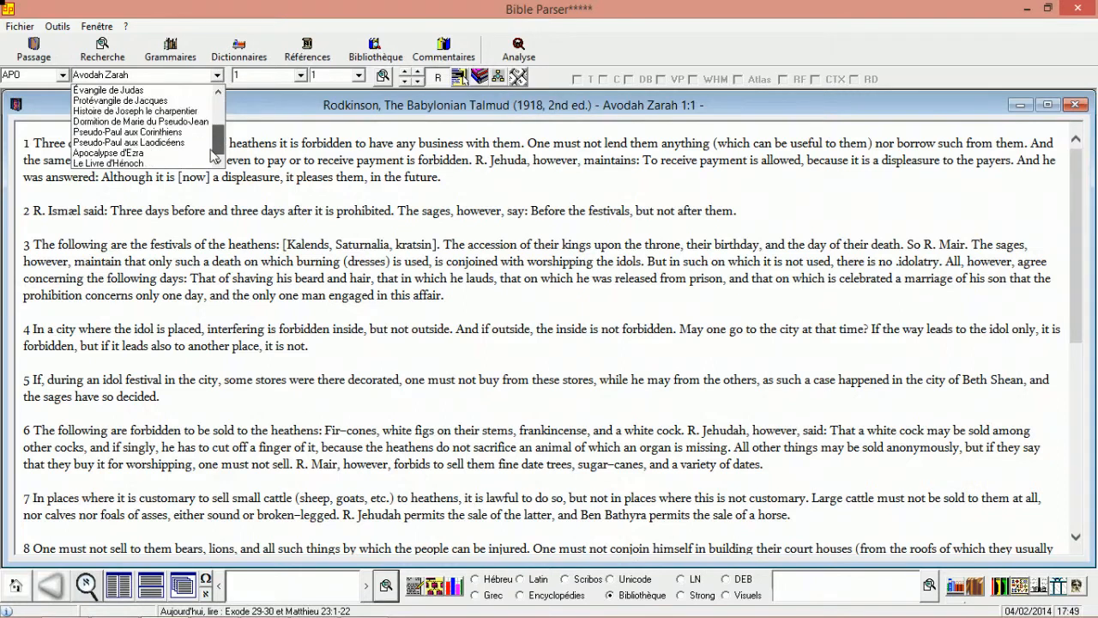
Look through the available text collections listed after APO, including JOSEPHE, PHILON, EUSEBE and IRENEE.
{"action": "left_click", "coordinate": [62, 79]}
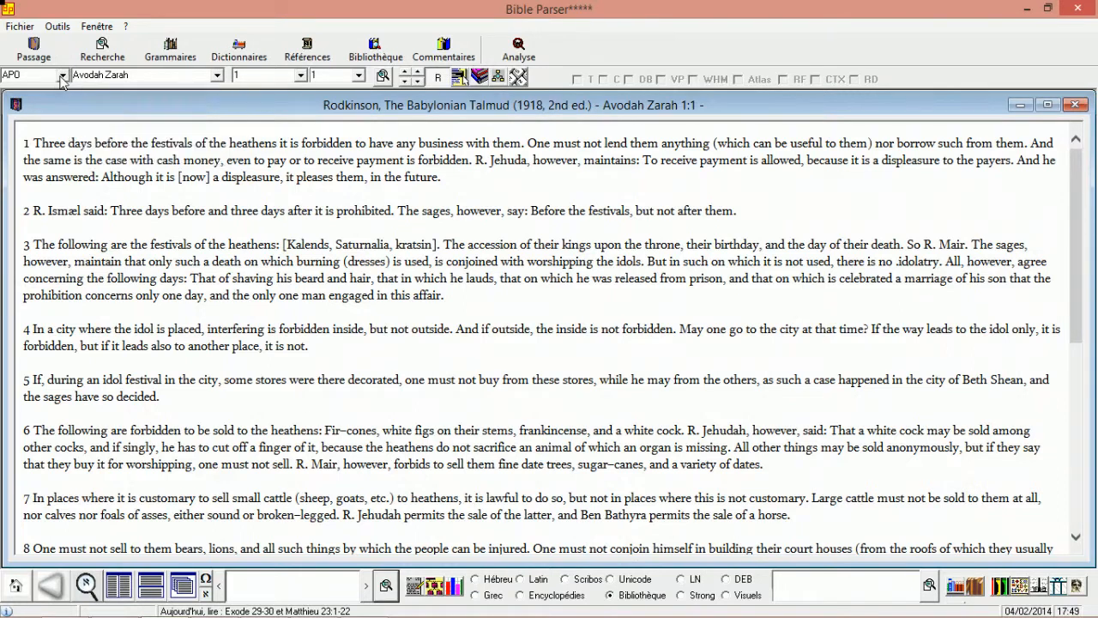
{"action": "left_click", "coordinate": [62, 77]}
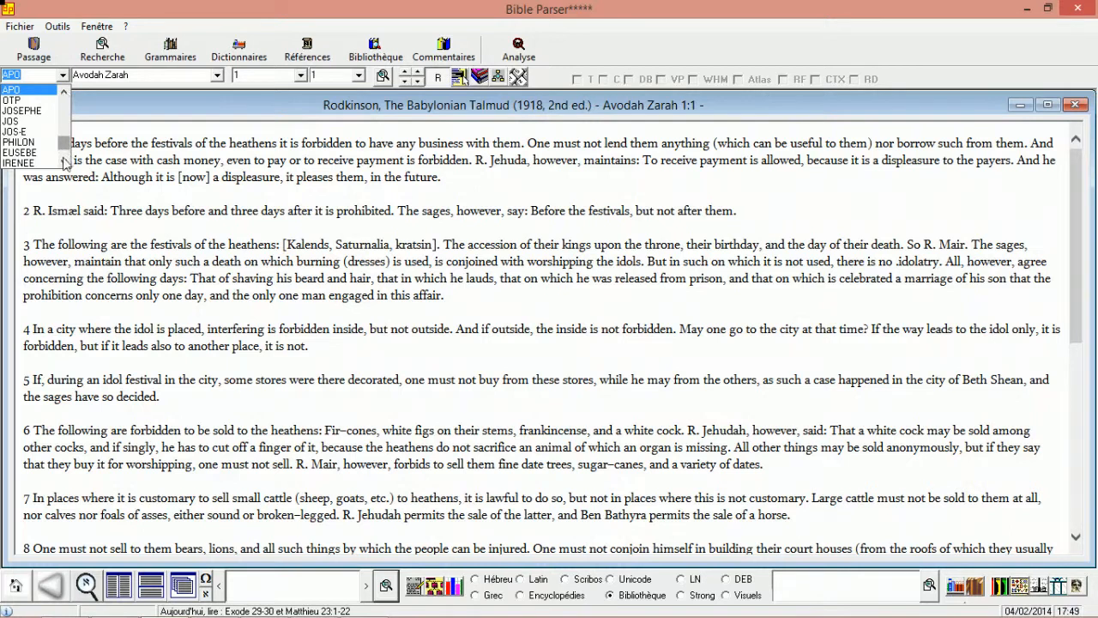
{"action": "left_click", "coordinate": [65, 162]}
{"action": "left_click", "coordinate": [64, 161]}
{"action": "left_click", "coordinate": [65, 161]}
{"action": "left_click", "coordinate": [65, 161]}
{"action": "left_click", "coordinate": [65, 161]}
{"action": "left_click", "coordinate": [64, 161]}
{"action": "left_click_drag", "start_coordinate": [64, 155], "coordinate": [62, 97]}
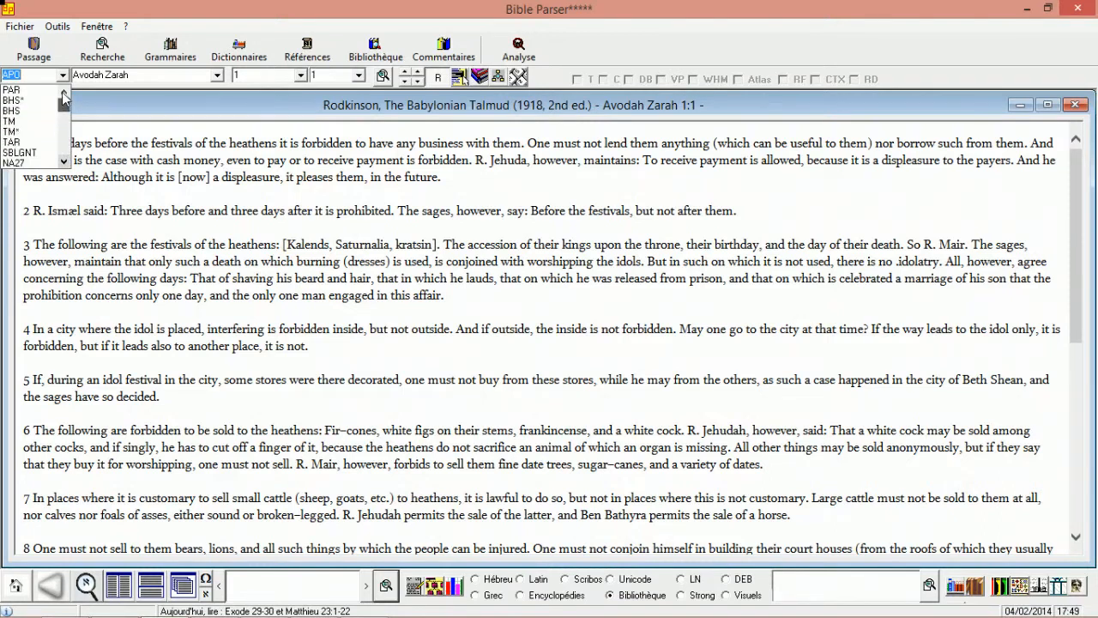
Display passage 1:1 of 2ème de Clément from the APF collection.
{"action": "left_click", "coordinate": [65, 150]}
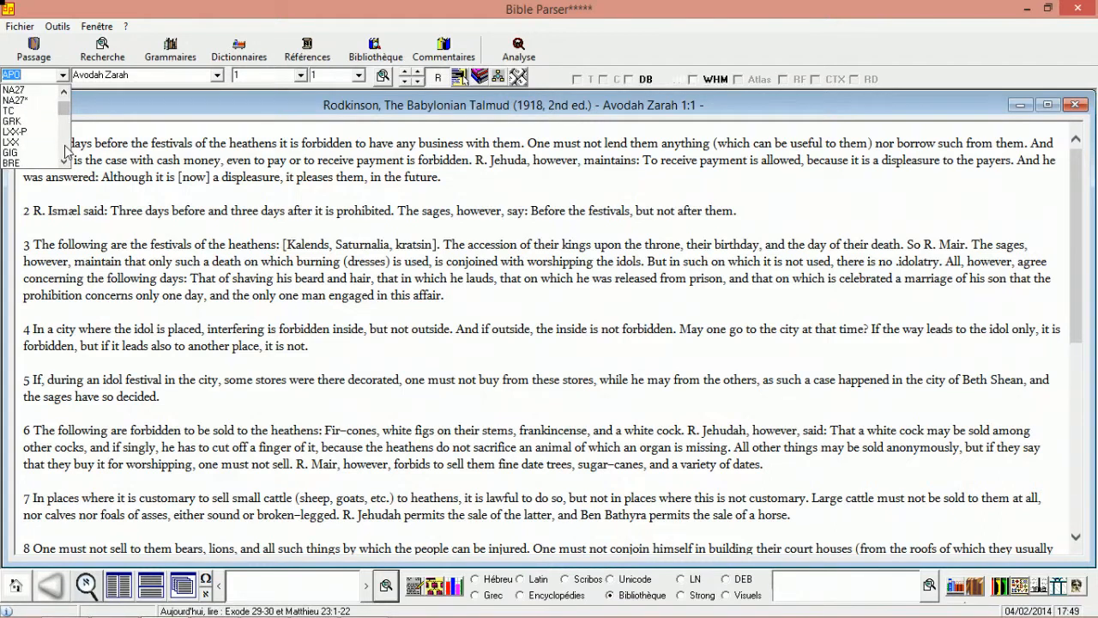
{"action": "left_click", "coordinate": [65, 151]}
{"action": "left_click", "coordinate": [65, 152]}
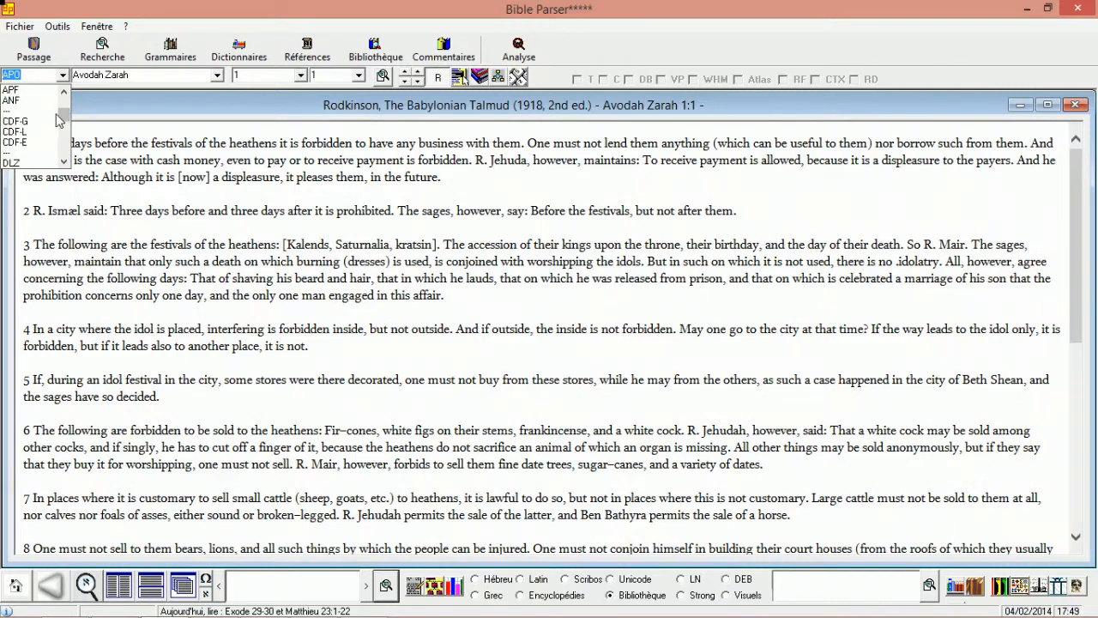
{"action": "left_click", "coordinate": [20, 90]}
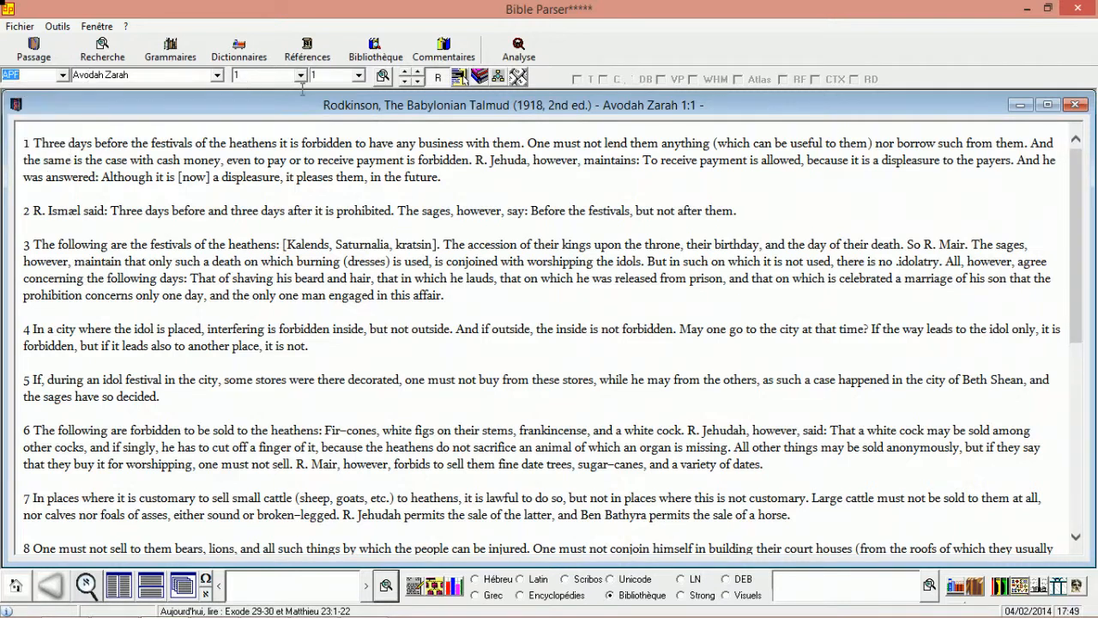
{"action": "left_click", "coordinate": [217, 75]}
{"action": "left_click", "coordinate": [206, 101]}
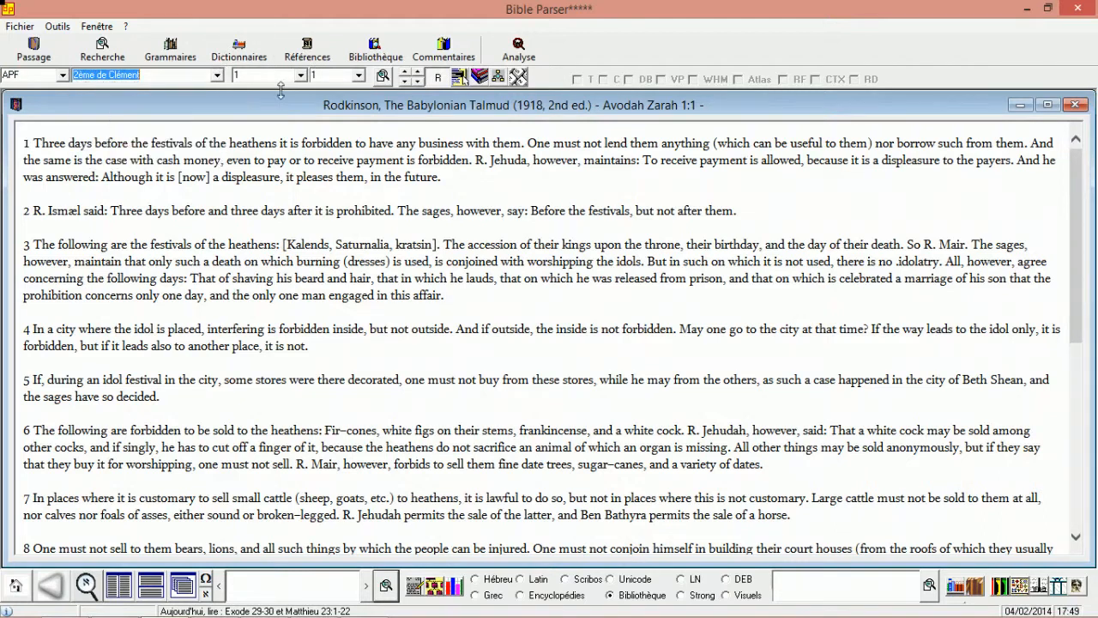
{"action": "left_click", "coordinate": [383, 79]}
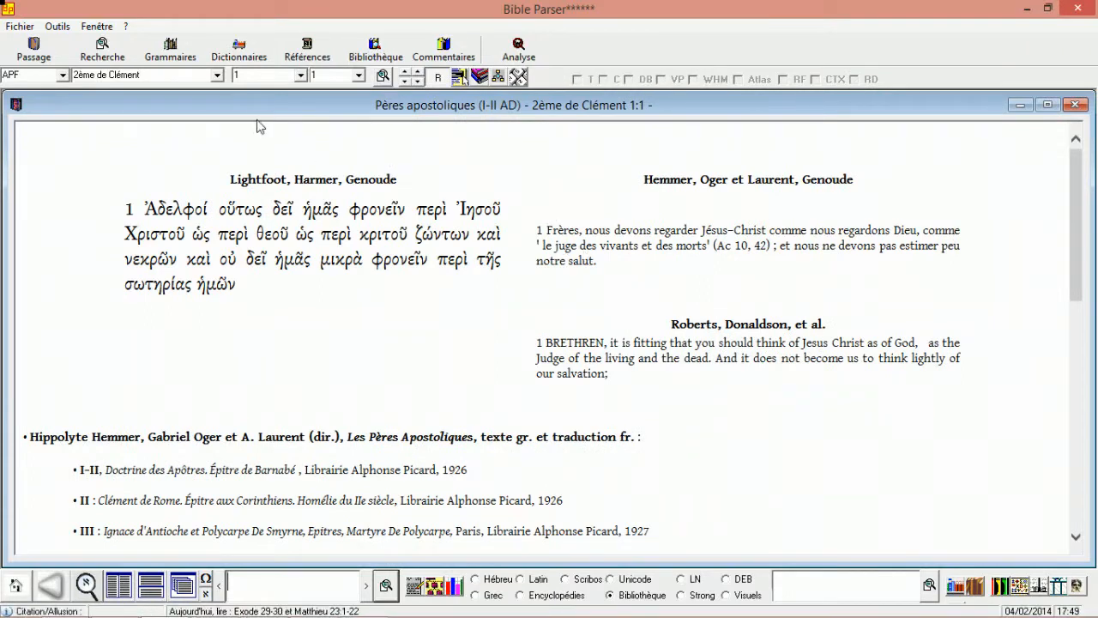
Display passage 1:1 of Origène - Lettres from the ANF collection.
{"action": "left_click", "coordinate": [217, 76]}
{"action": "left_click", "coordinate": [63, 75]}
{"action": "left_click", "coordinate": [63, 76]}
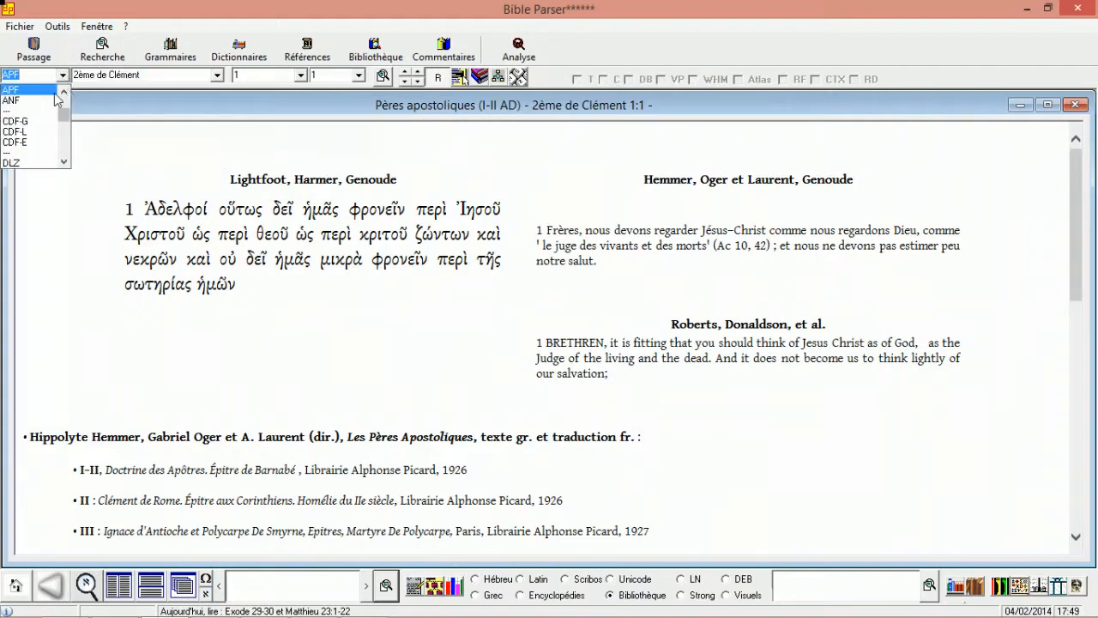
{"action": "left_click", "coordinate": [39, 100]}
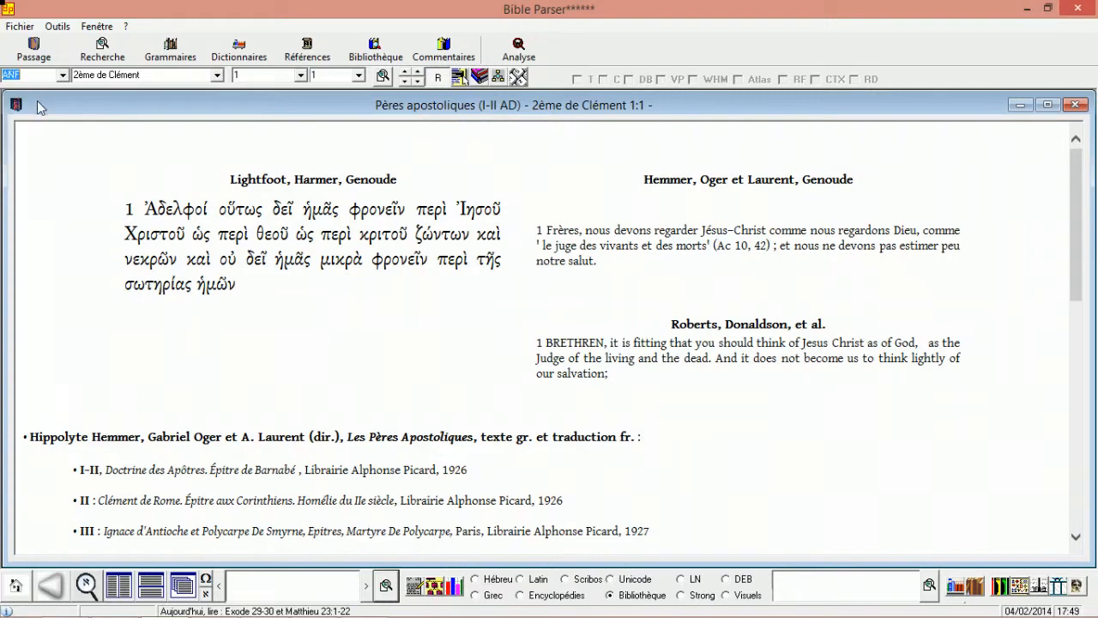
{"action": "left_click", "coordinate": [217, 76]}
{"action": "left_click_drag", "start_coordinate": [218, 102], "coordinate": [215, 152]}
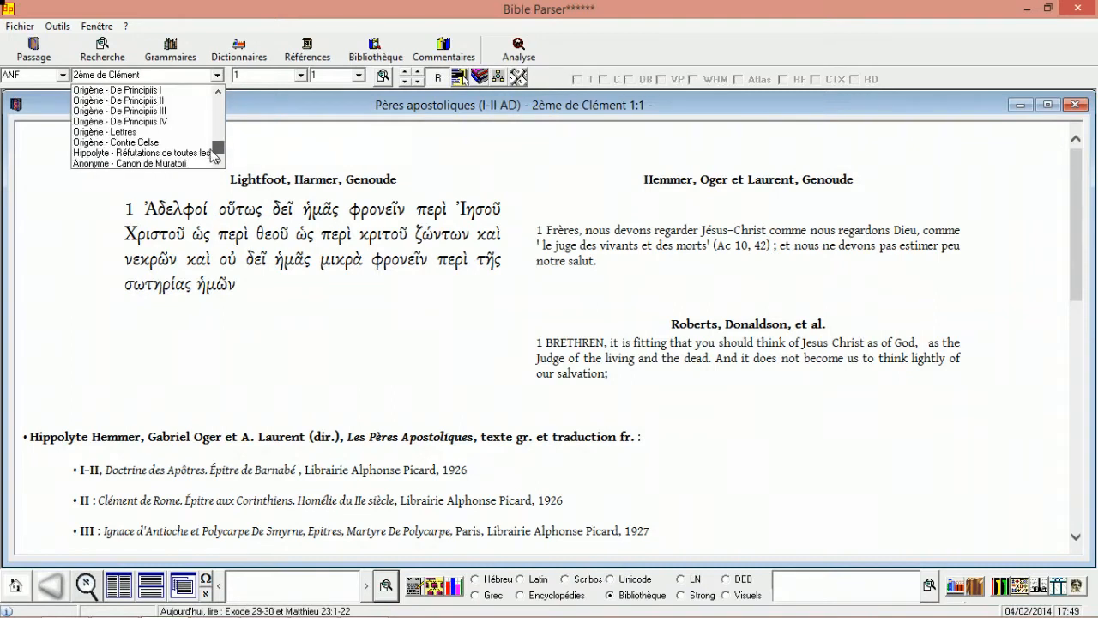
{"action": "left_click", "coordinate": [171, 135]}
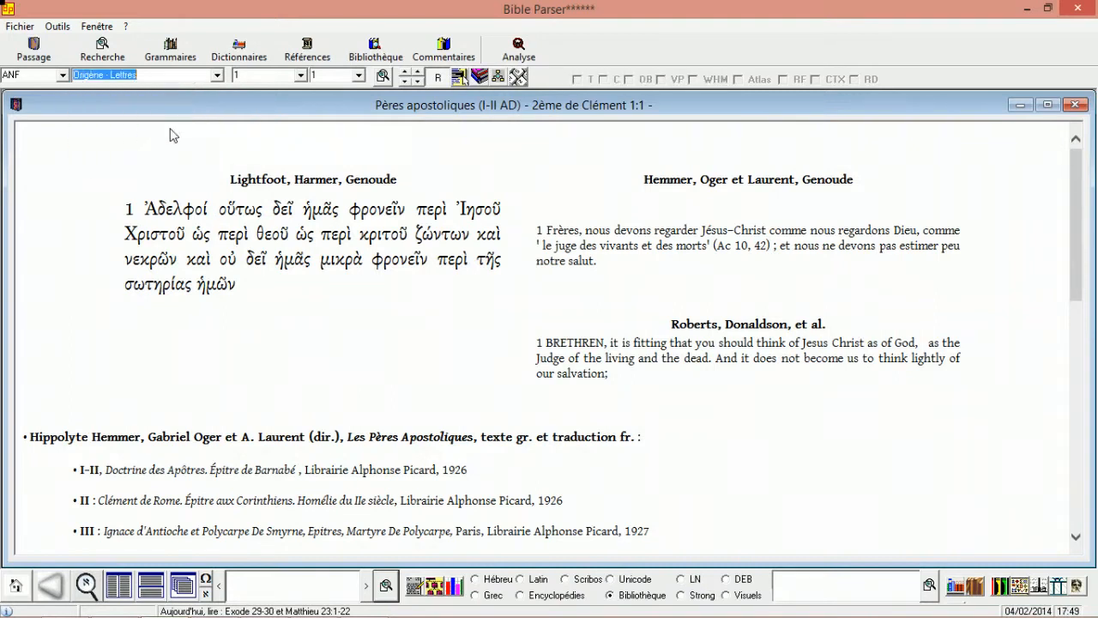
{"action": "left_click", "coordinate": [382, 75]}
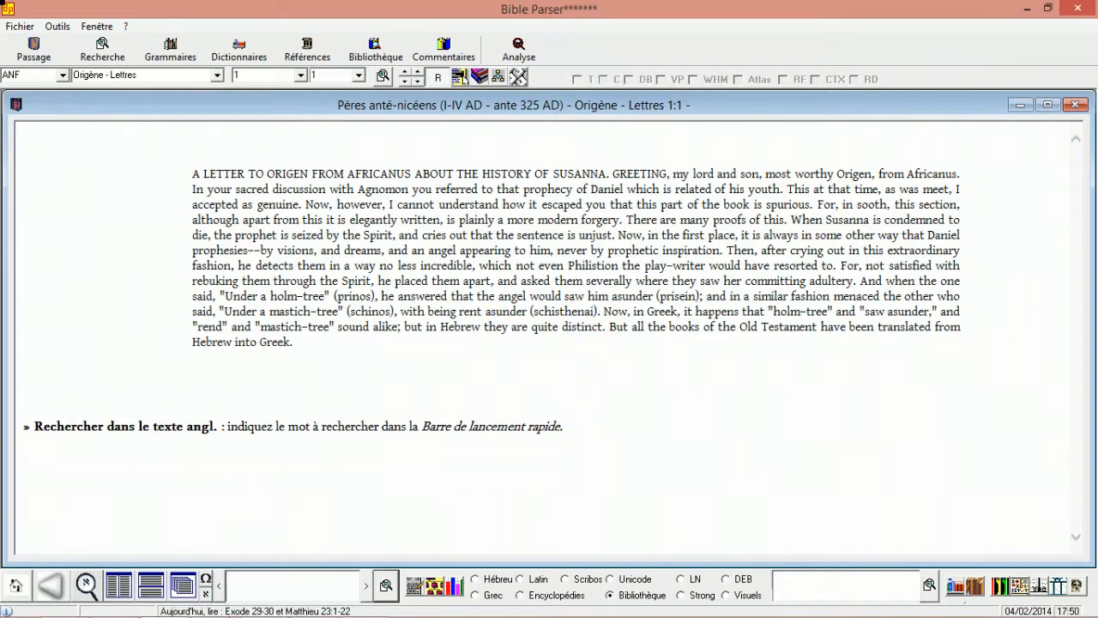
Switch to BibleWorks and view the saved λόγος search results for the PHM and OPM texts.
{"action": "mouse_move", "coordinate": [310, 603]}
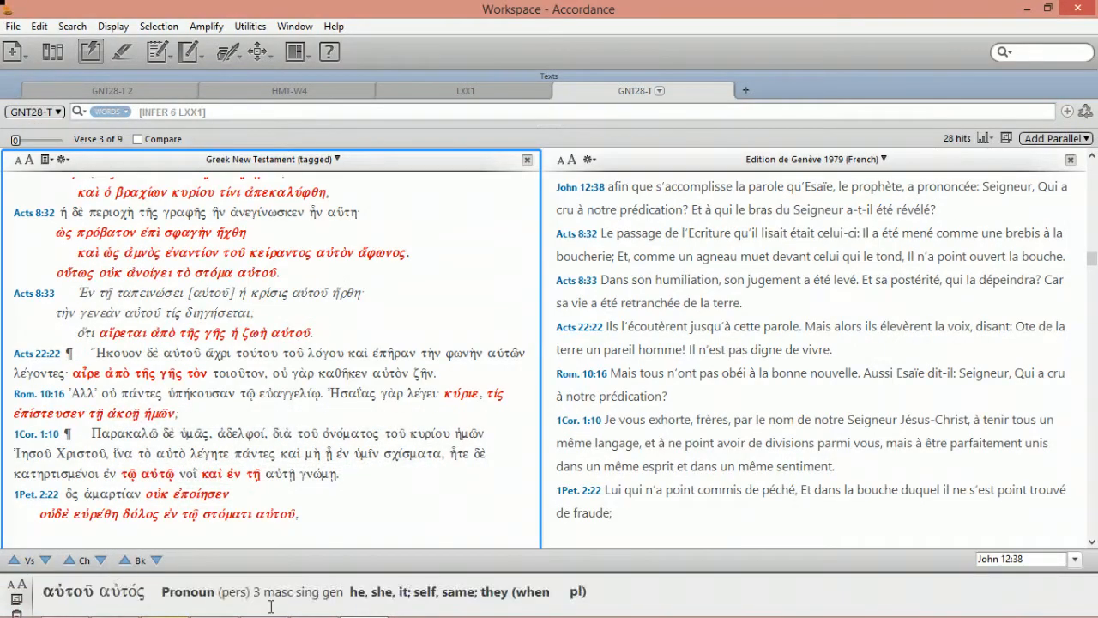
{"action": "left_click", "coordinate": [215, 603]}
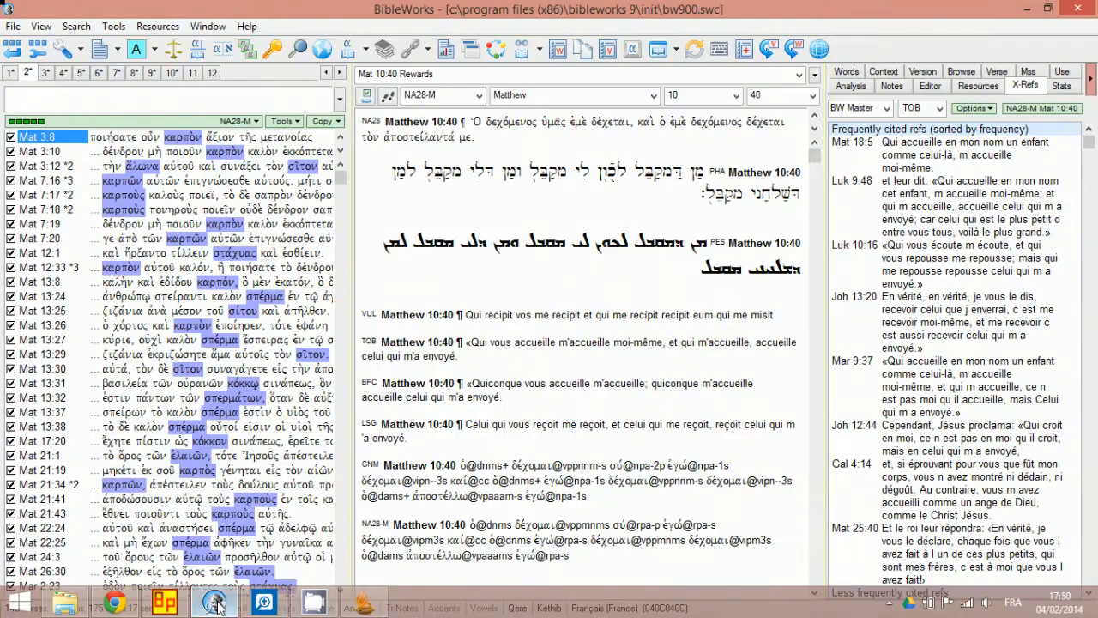
{"action": "left_click", "coordinate": [48, 74]}
{"action": "left_click", "coordinate": [62, 74]}
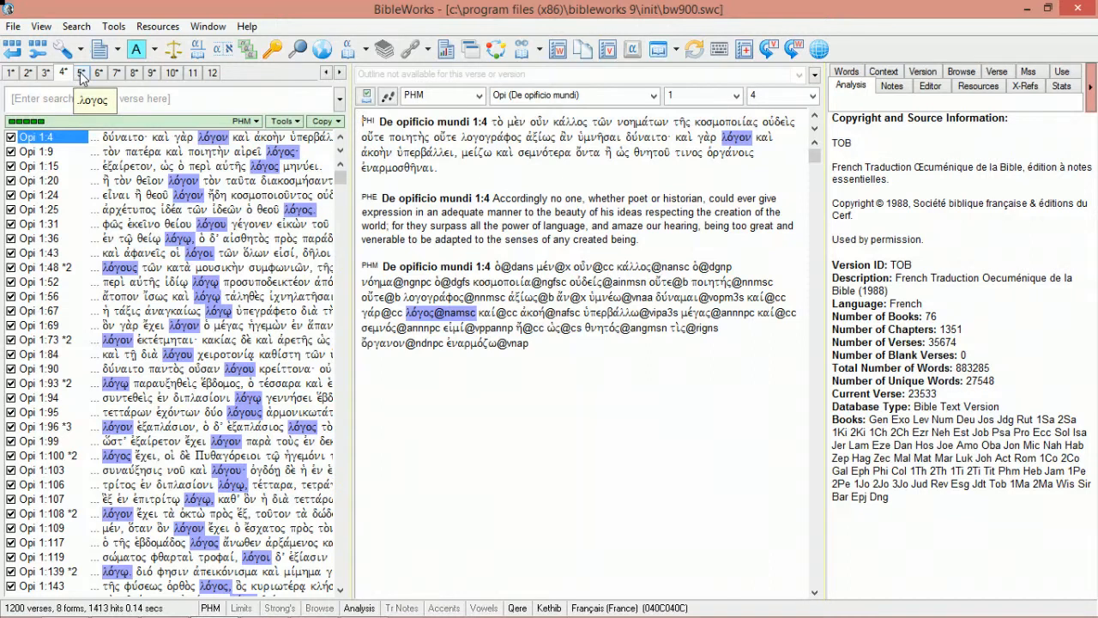
{"action": "left_click", "coordinate": [81, 74]}
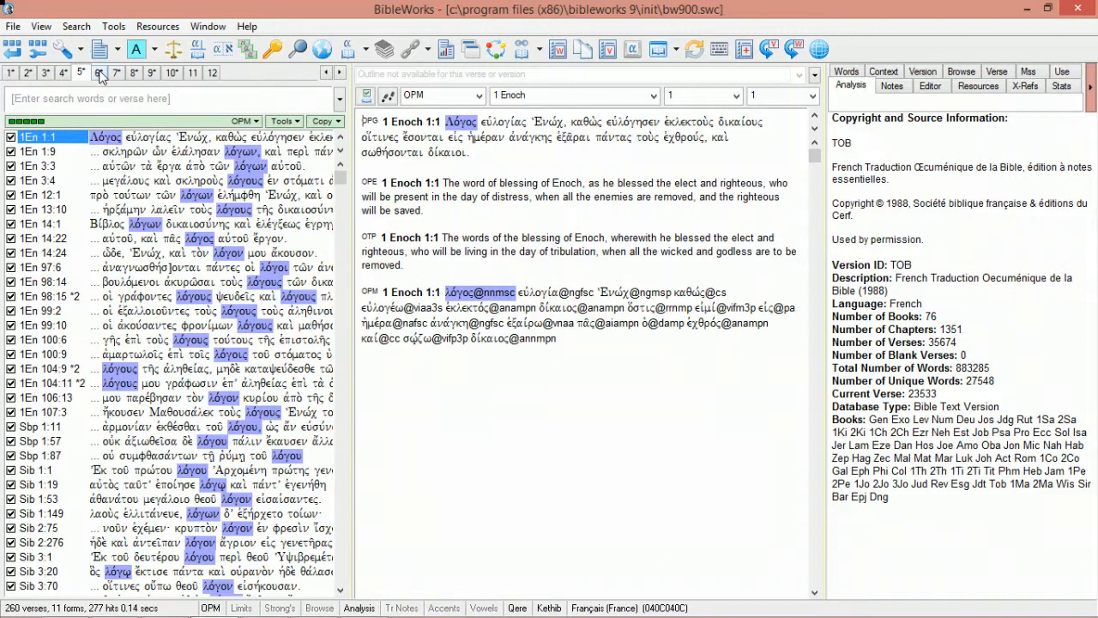
View the saved λόγος search results for the APM text and the προφήτης results for the M-01A-M manuscript text.
{"action": "left_click", "coordinate": [100, 74]}
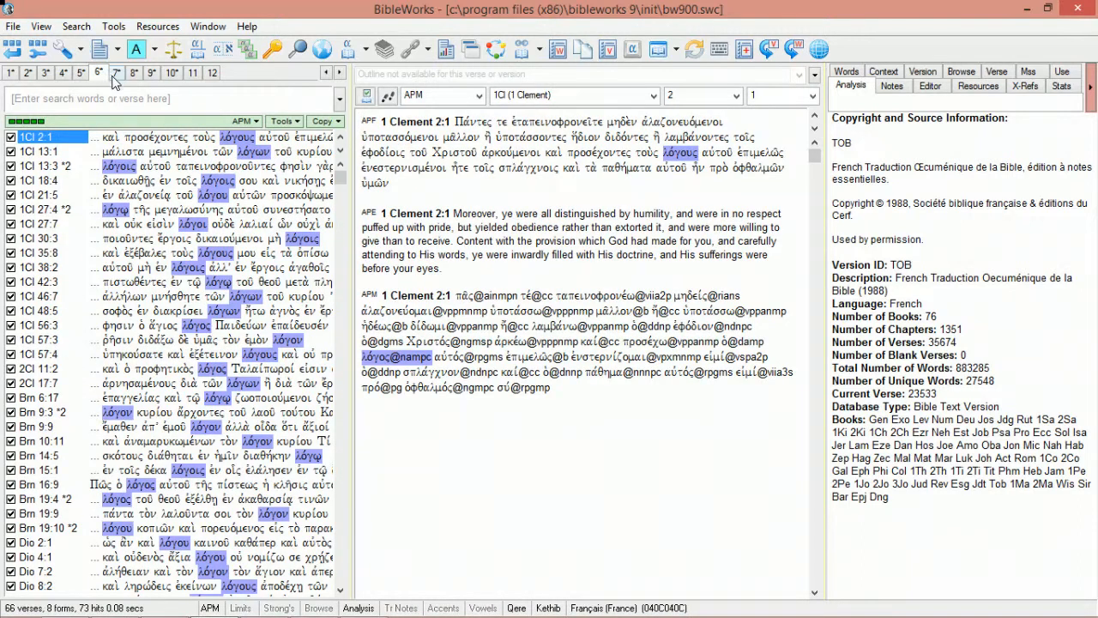
{"action": "left_click", "coordinate": [116, 74]}
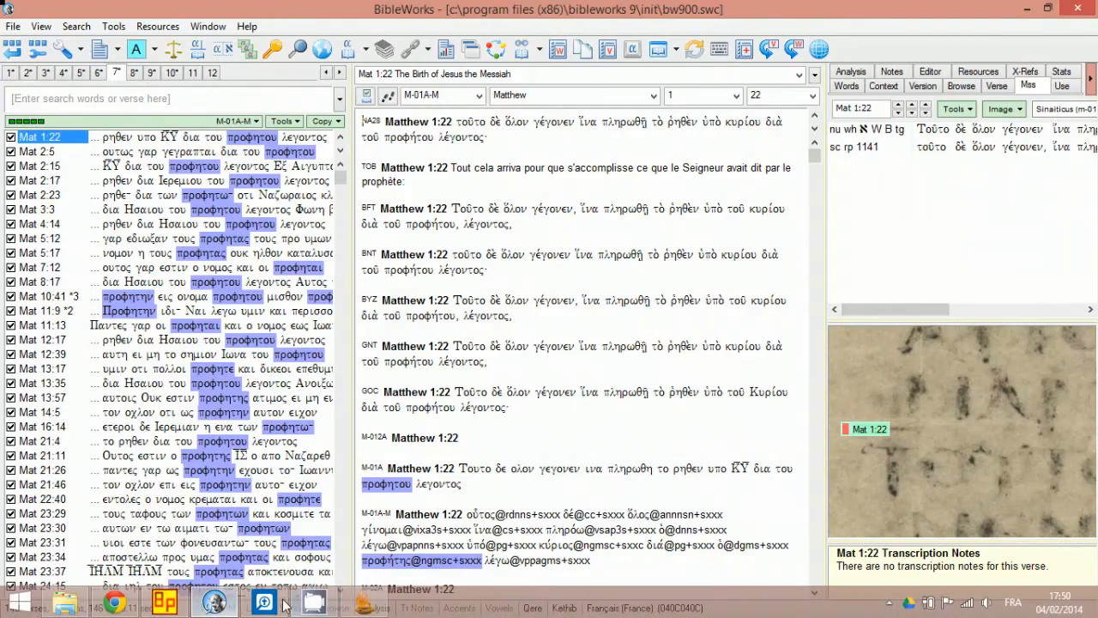
Switch to Logos, search the resources for "pseude", and open Pseudepigrapha of the Old Testament.
{"action": "left_click", "coordinate": [264, 604]}
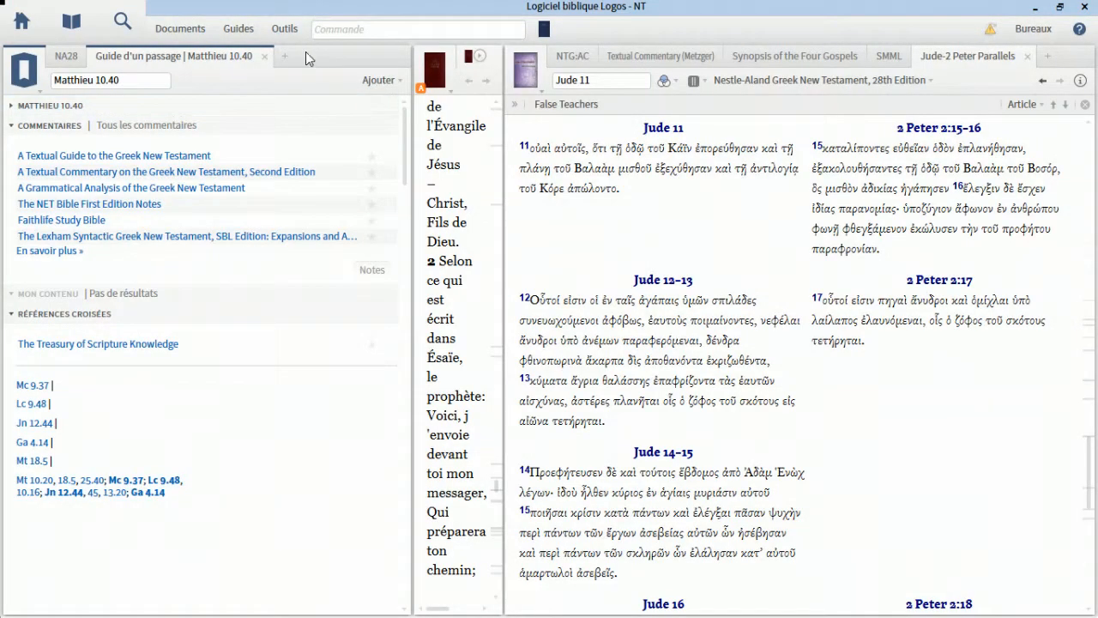
{"action": "left_click", "coordinate": [281, 56]}
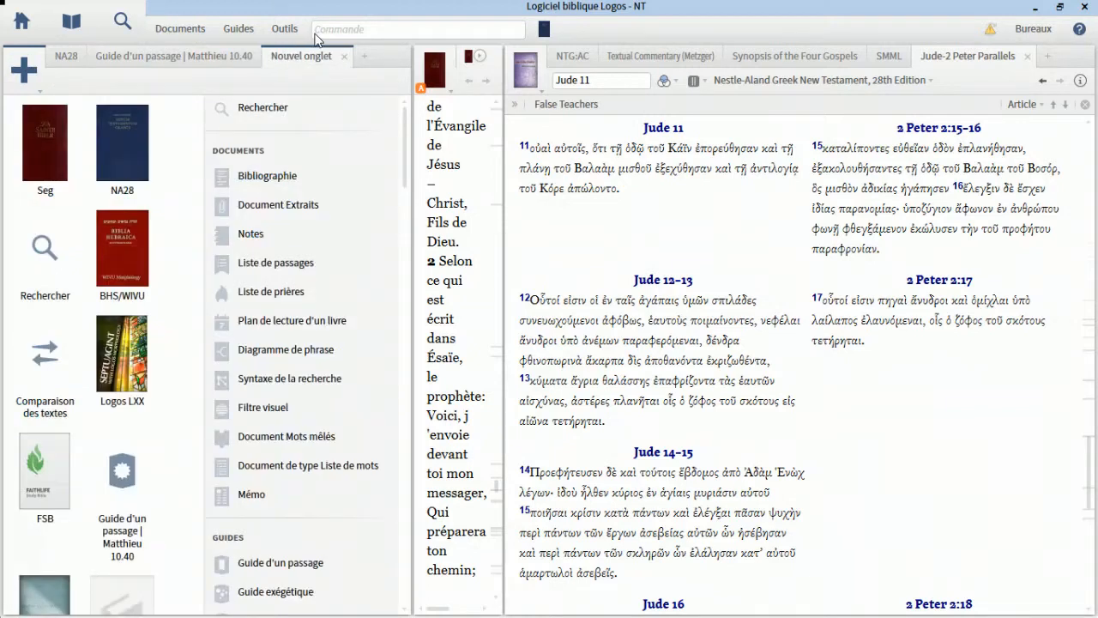
{"action": "left_click", "coordinate": [340, 31]}
{"action": "type", "text": "pseudi"}
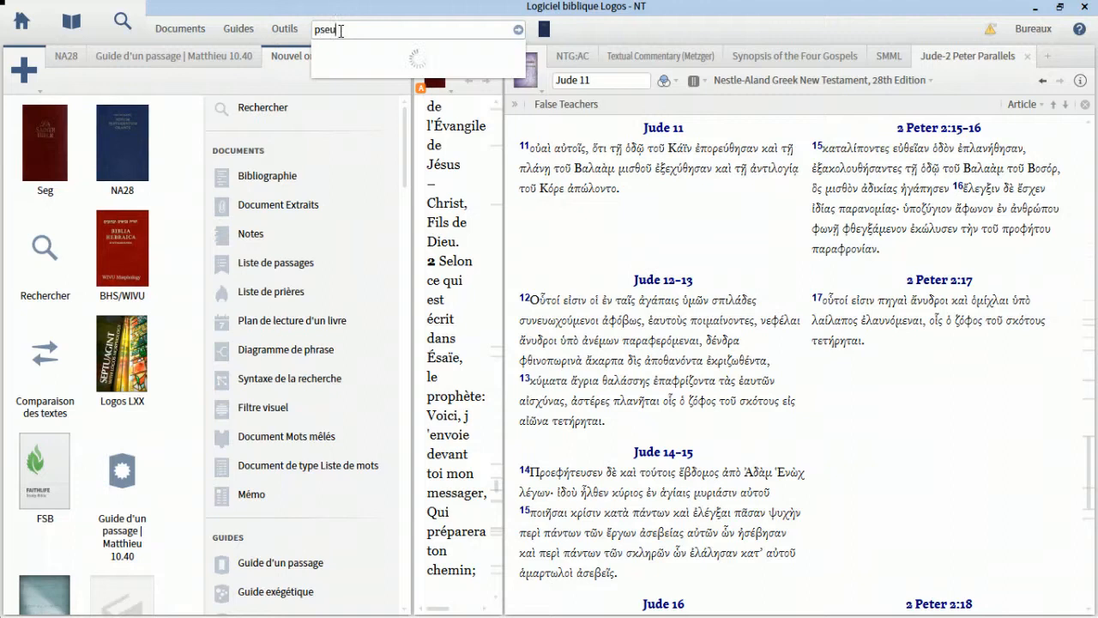
{"action": "key", "text": "BackSpace"}
{"action": "type", "text": "e"}
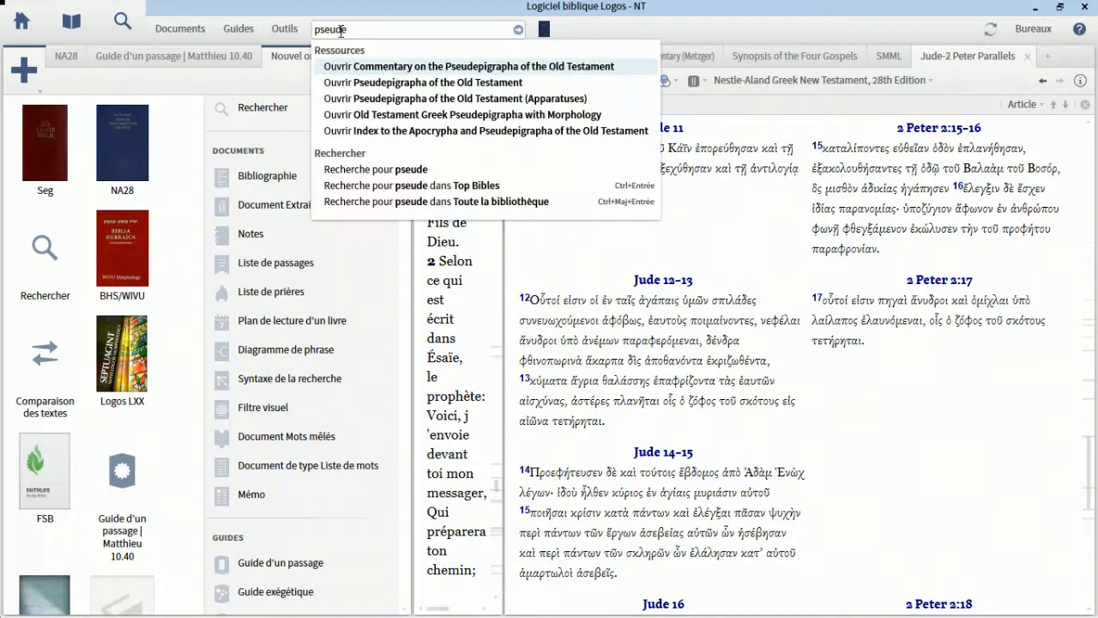
{"action": "left_click", "coordinate": [374, 84]}
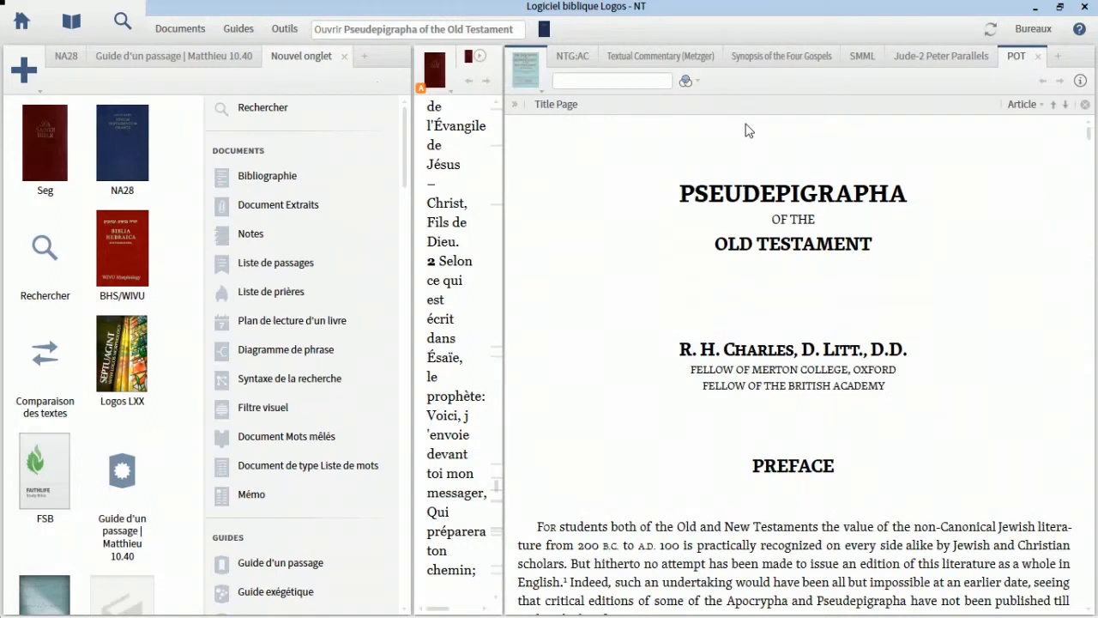
Open the Old Testament Greek Pseudepigrapha in a new tab and widen the Louis Segond Bible pane.
{"action": "left_click", "coordinate": [1056, 57]}
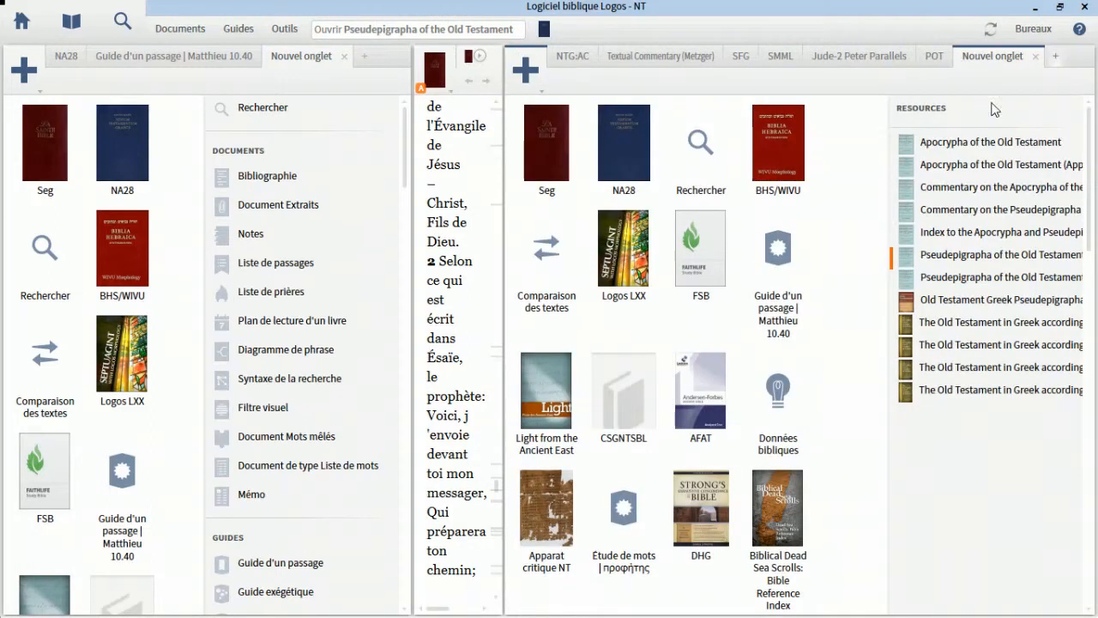
{"action": "left_click", "coordinate": [966, 300]}
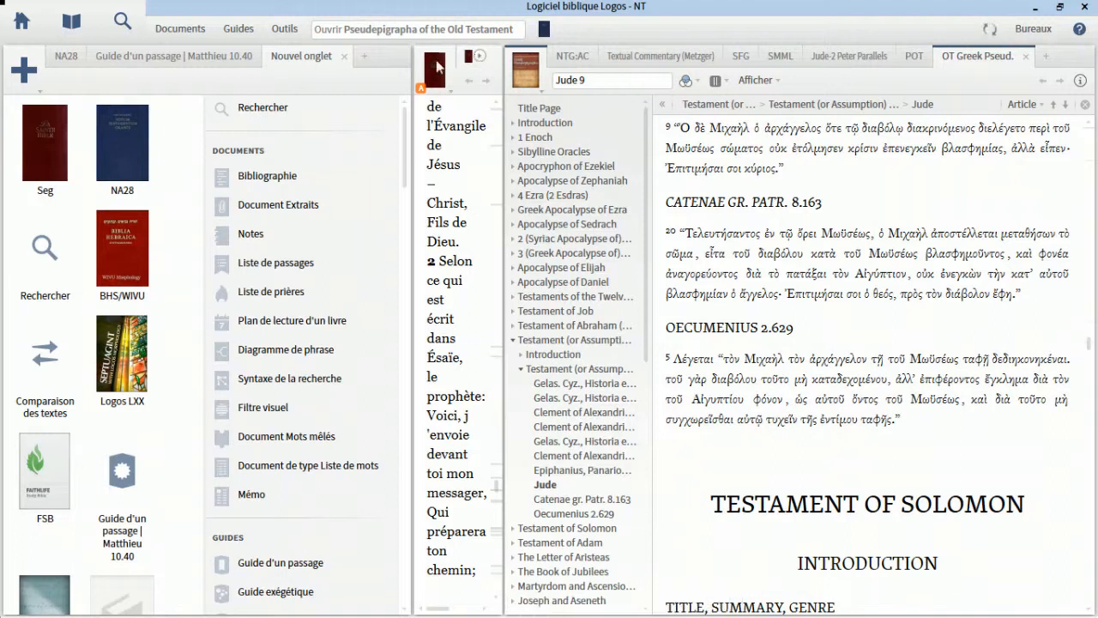
{"action": "left_click", "coordinate": [408, 56]}
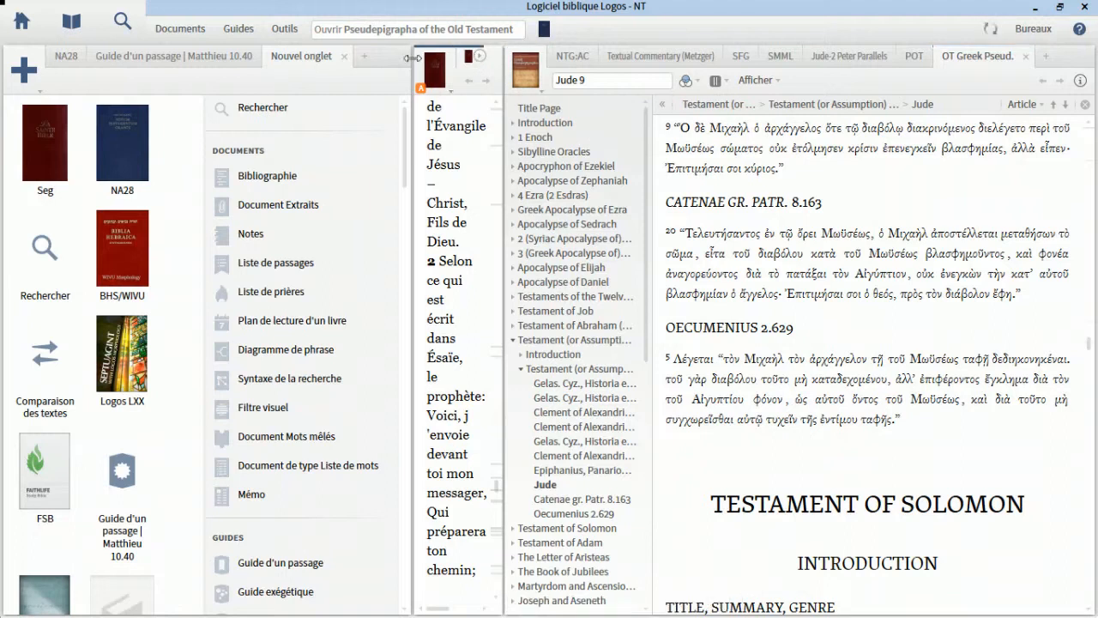
{"action": "left_click_drag", "start_coordinate": [408, 55], "coordinate": [272, 49]}
Find and open The Dead Sea Scrolls: Study Edition (Transcriptions), and show the reference formats for its current location.
{"action": "left_click", "coordinate": [335, 31]}
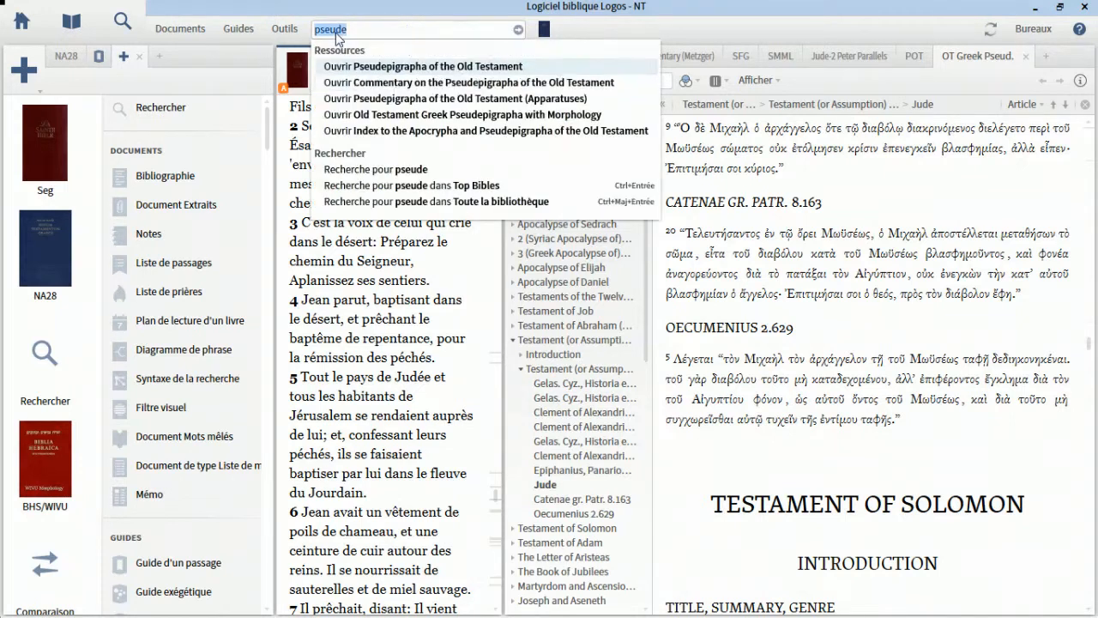
{"action": "type", "text": "dead se"}
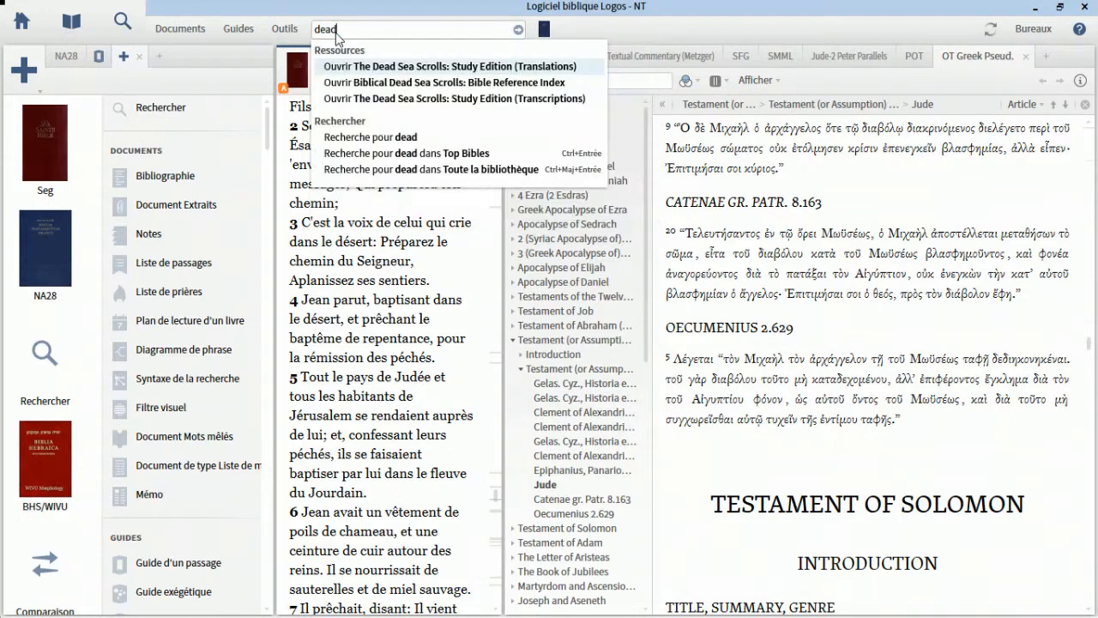
{"action": "left_click", "coordinate": [418, 101]}
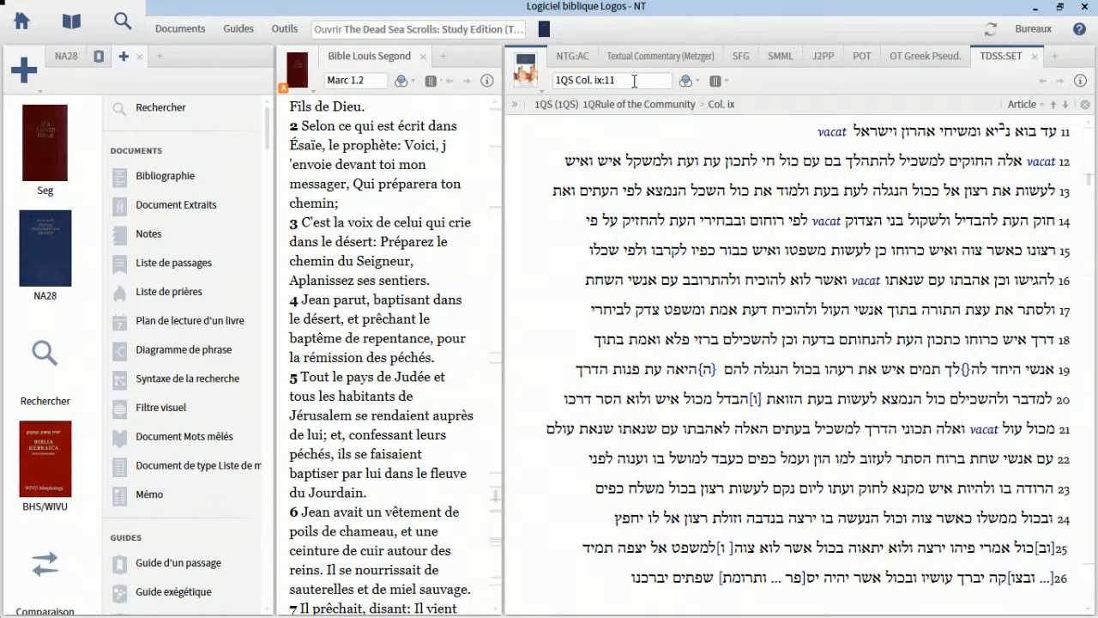
{"action": "left_click", "coordinate": [634, 80]}
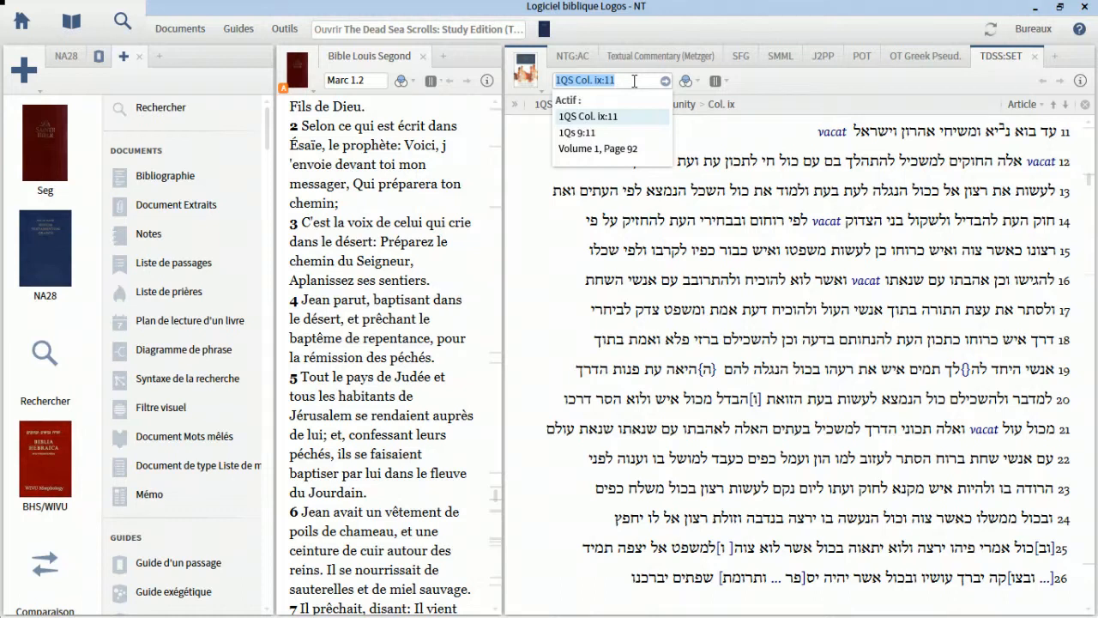
Close the empty new tab and the Matthieu 10.40 passage guide beside the NA28 text.
{"action": "left_click", "coordinate": [138, 56]}
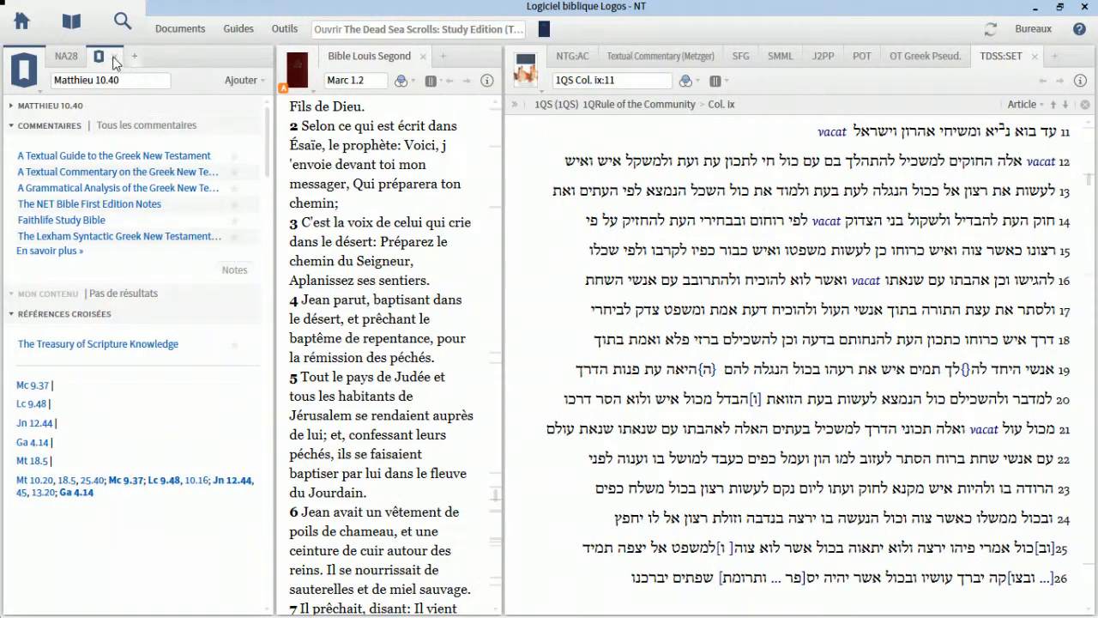
{"action": "left_click", "coordinate": [114, 56]}
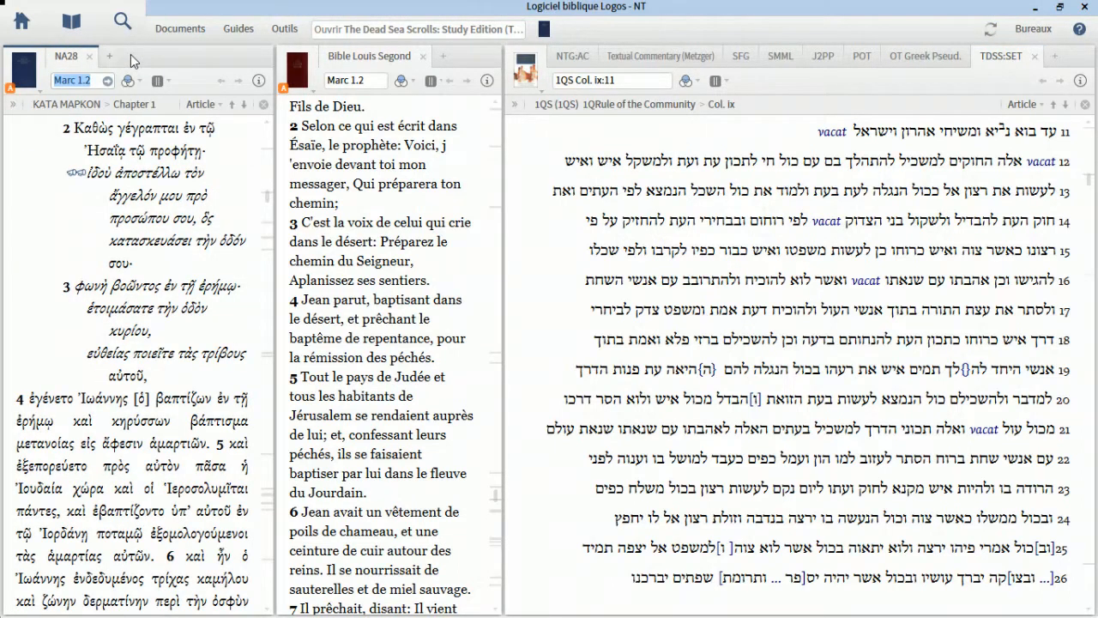